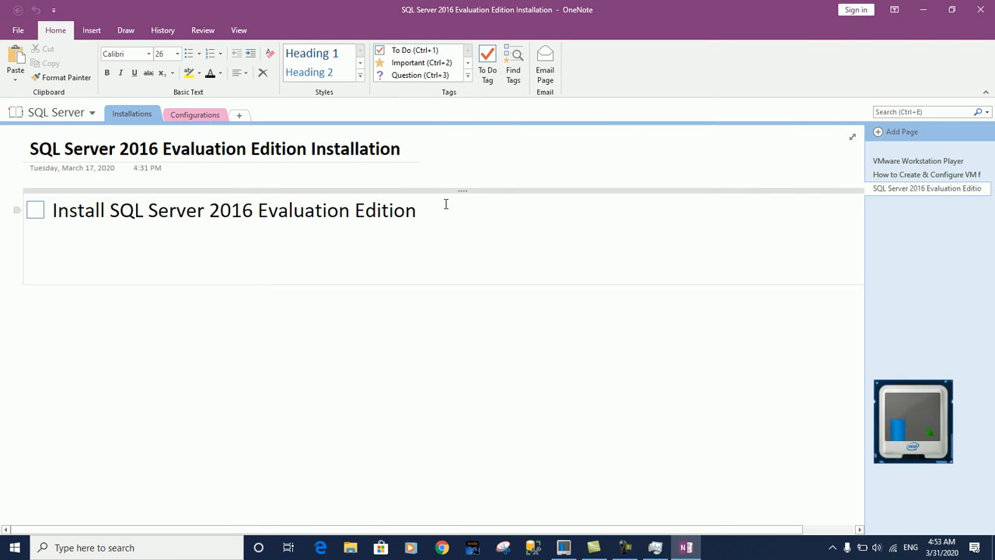
Switch from the notes to VMware Workstation Player, maximize it and start the DB Machine virtual machine.
{"action": "left_click", "coordinate": [926, 13]}
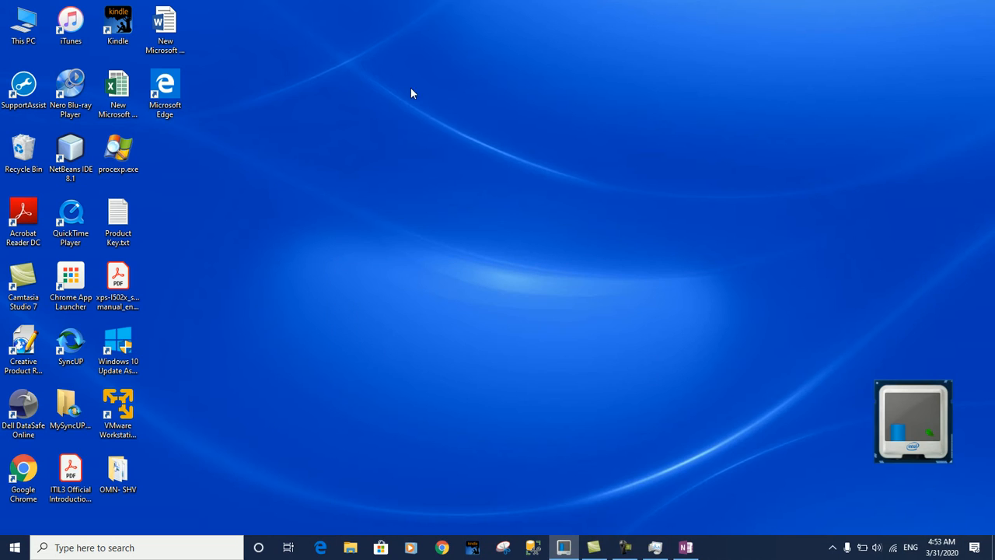
{"action": "left_click", "coordinate": [122, 411]}
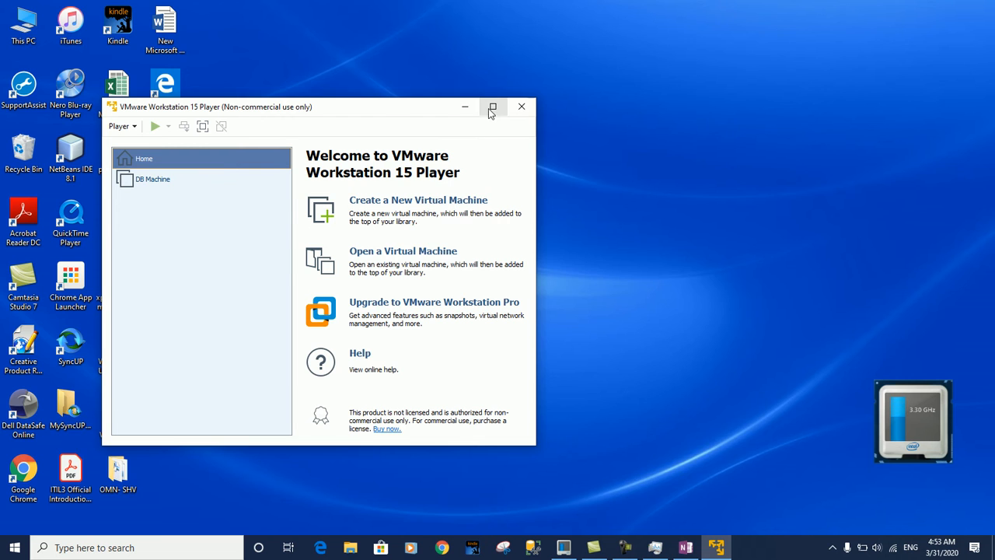
{"action": "left_click", "coordinate": [493, 106]}
{"action": "double_click", "coordinate": [33, 82]}
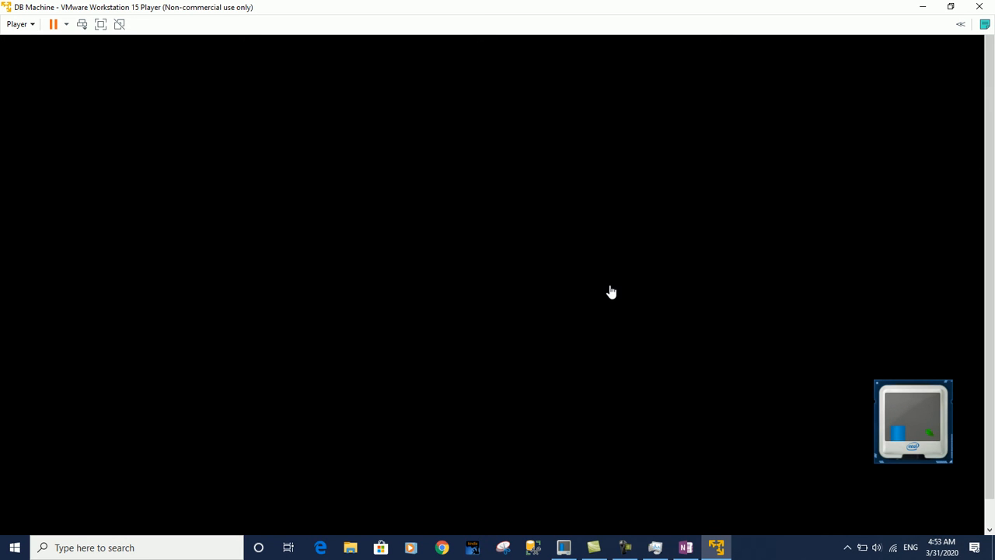
{"action": "left_click", "coordinate": [625, 547]}
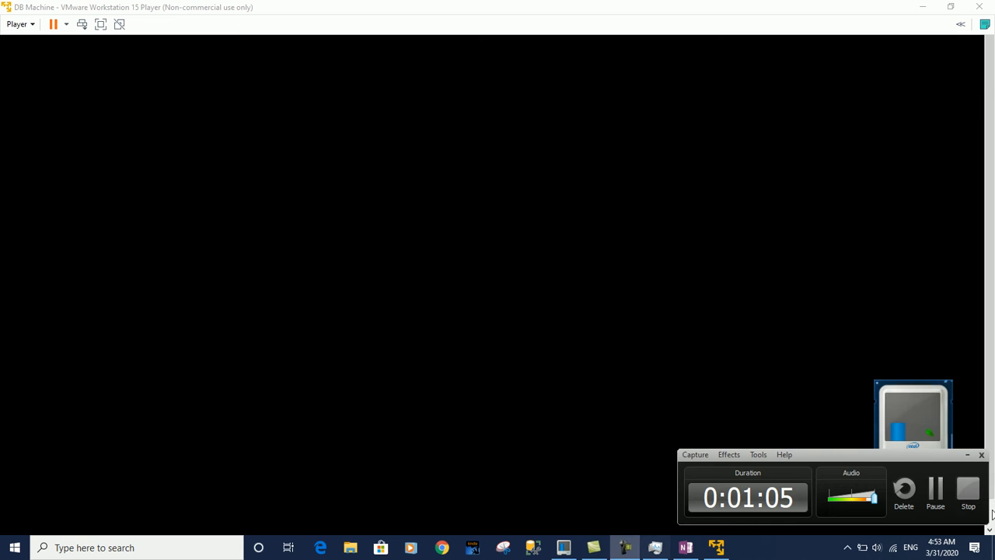
{"action": "left_click", "coordinate": [932, 493]}
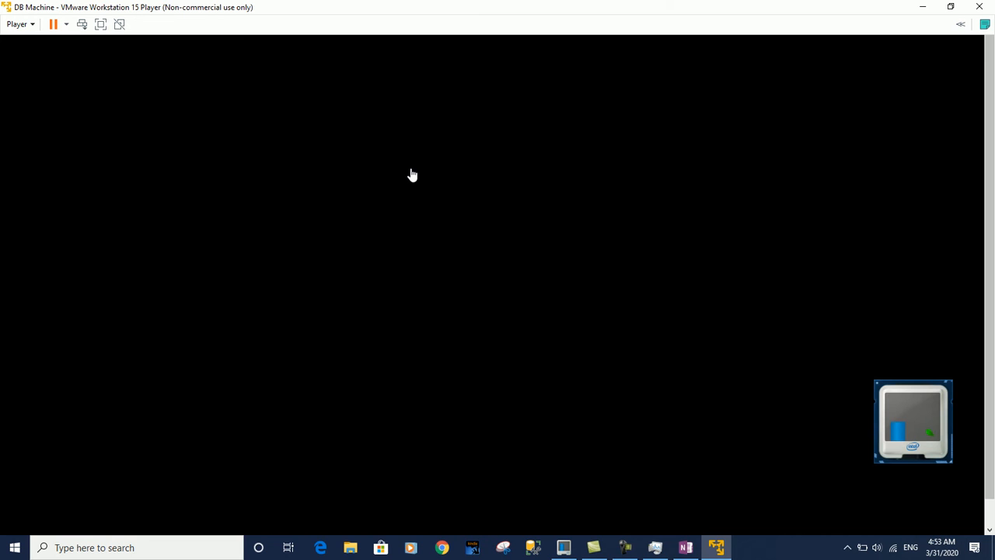
Unlock the virtual machine's sign-in screen and sign in as Administrator with the account password.
{"action": "left_click", "coordinate": [463, 184]}
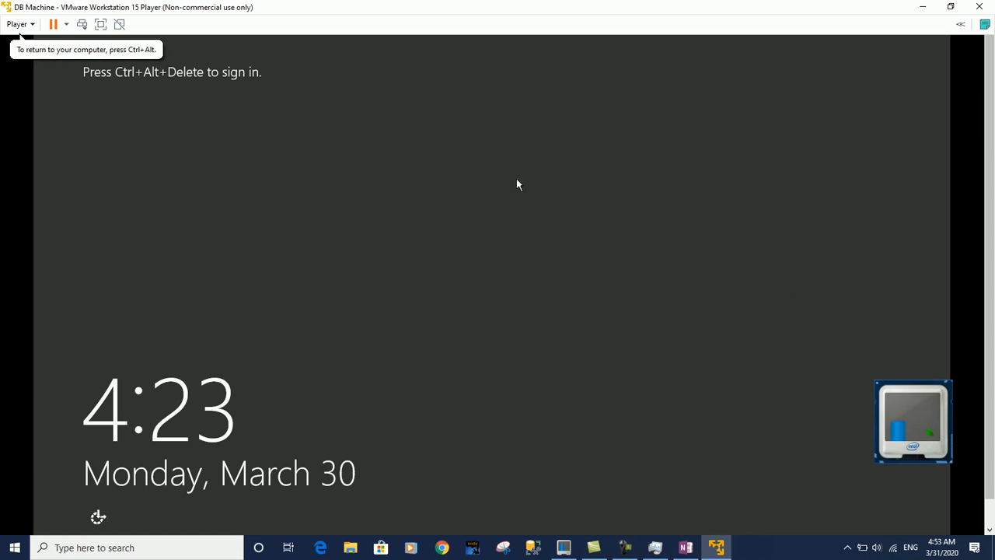
{"action": "left_click", "coordinate": [83, 25]}
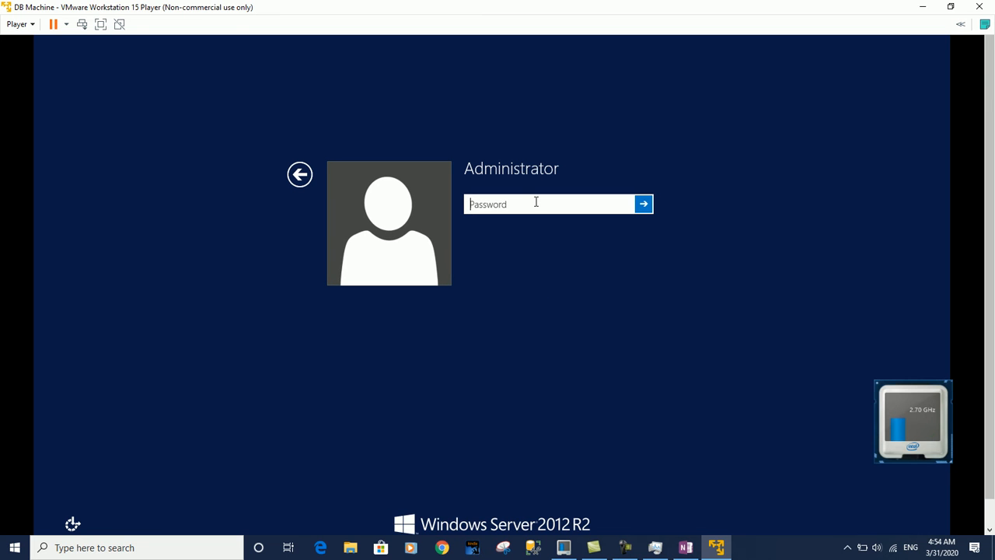
{"action": "type", "text": "*********"}
{"action": "key", "text": "Return"}
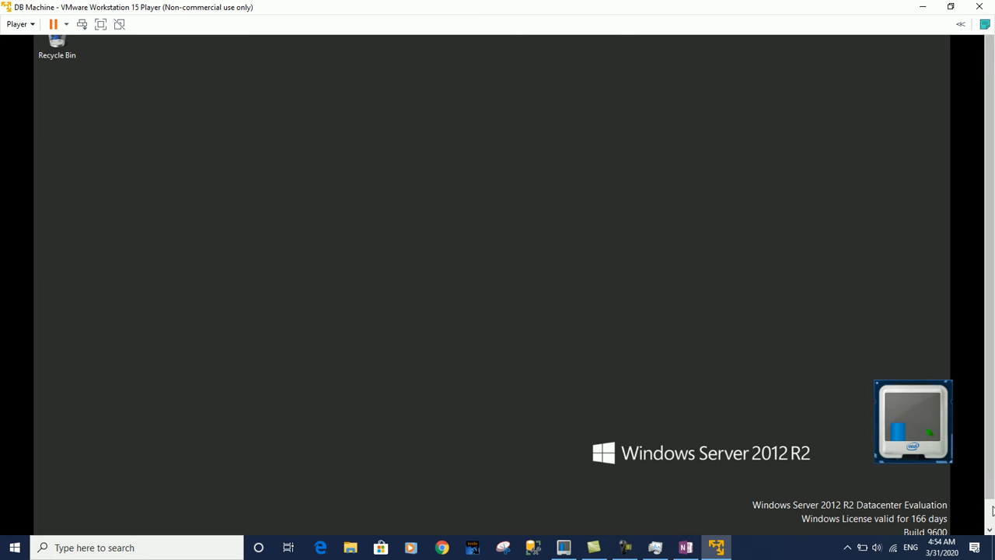
Restore and re-maximize the virtual machine window so the guest desktop fits, and close the CPU gadget on the host desktop.
{"action": "double_click", "coordinate": [398, 8]}
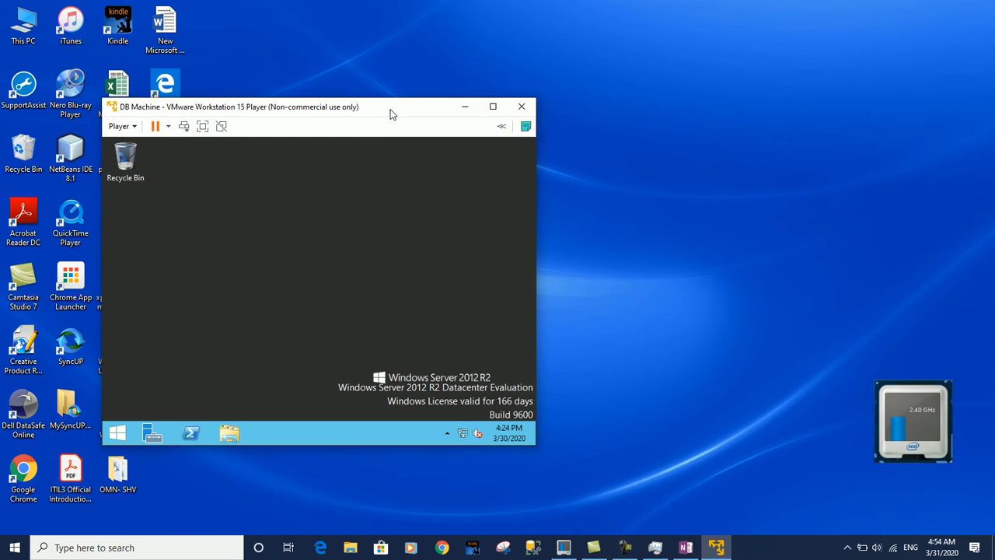
{"action": "double_click", "coordinate": [389, 111]}
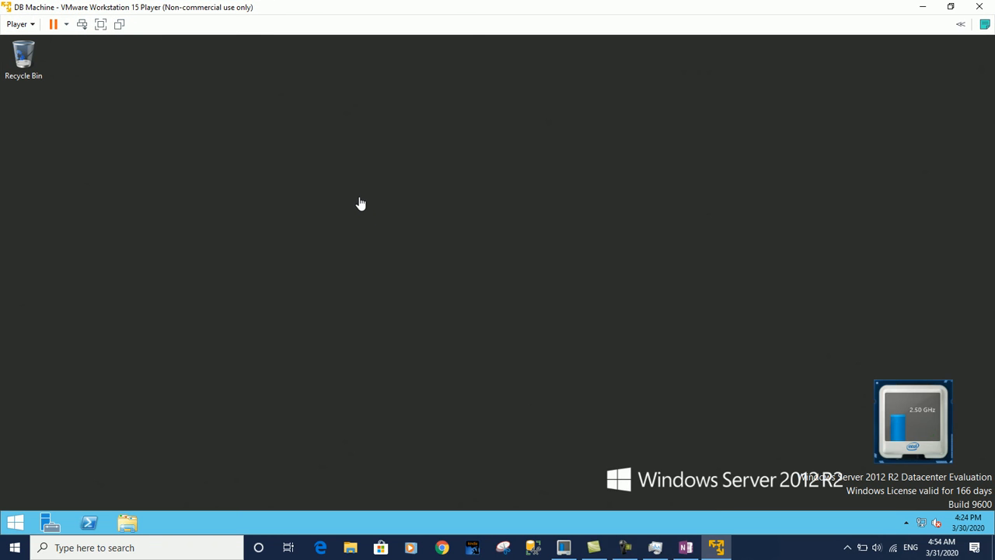
{"action": "right_click", "coordinate": [899, 405]}
{"action": "left_click", "coordinate": [828, 518]}
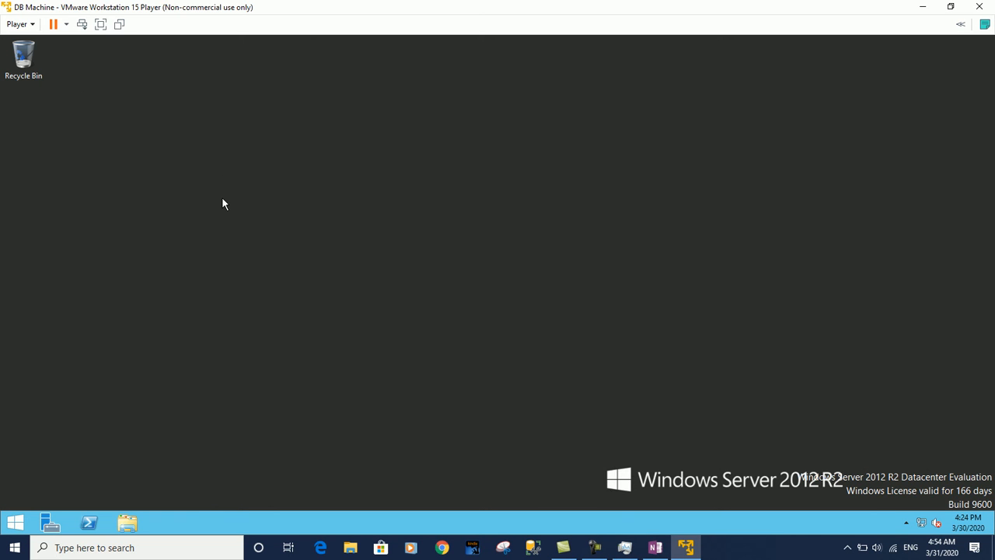
Switch to Chrome on the host and search the web for "microsoft sql server 2016 iso".
{"action": "left_click", "coordinate": [443, 549]}
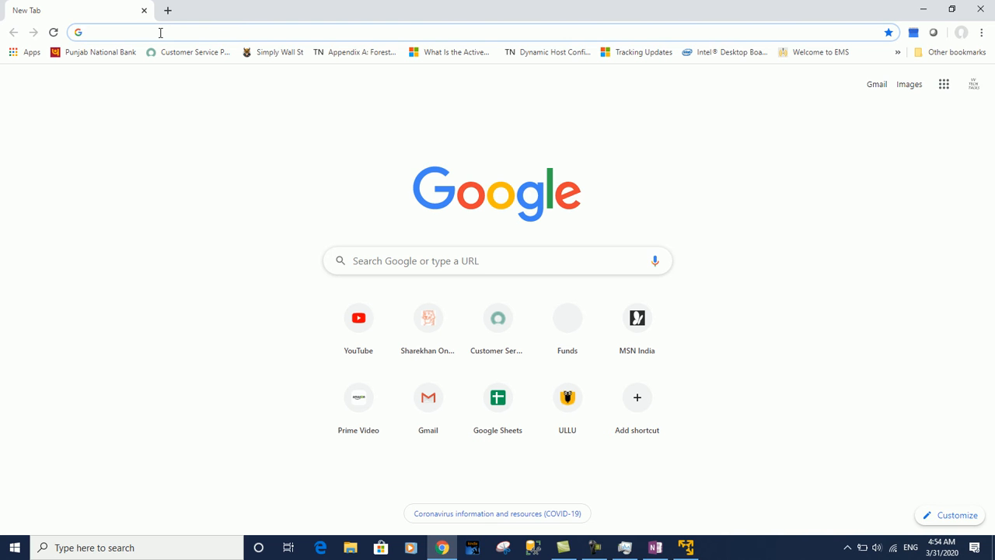
{"action": "type", "text": "mciro"}
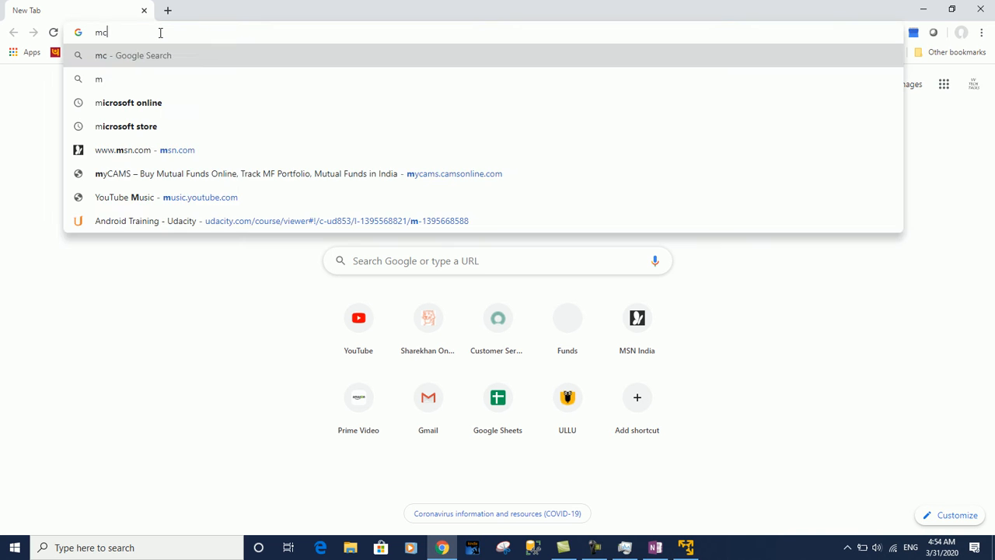
{"action": "key", "text": "BackSpace"}
{"action": "key", "text": "BackSpace"}
{"action": "key", "text": "BackSpace"}
{"action": "key", "text": "BackSpace"}
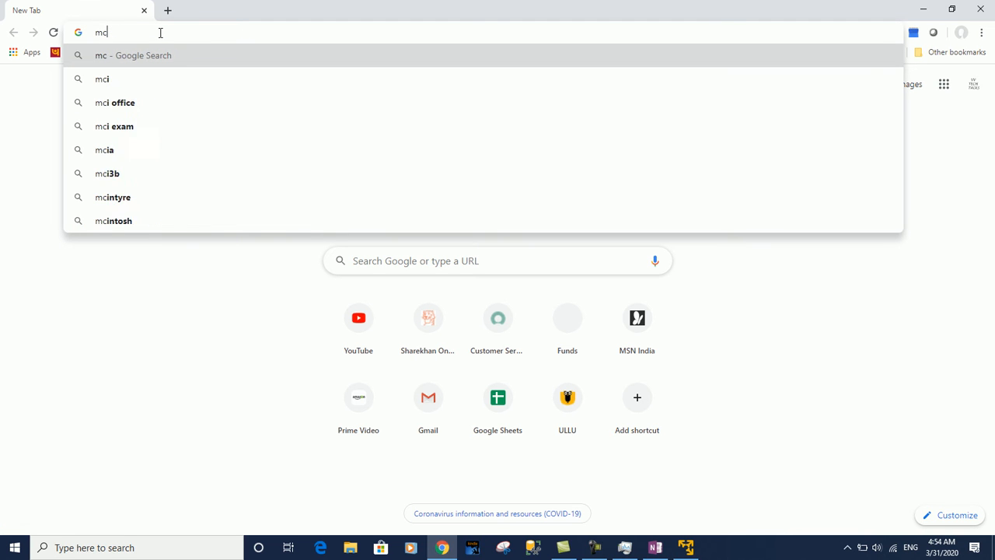
{"action": "type", "text": "icroso"}
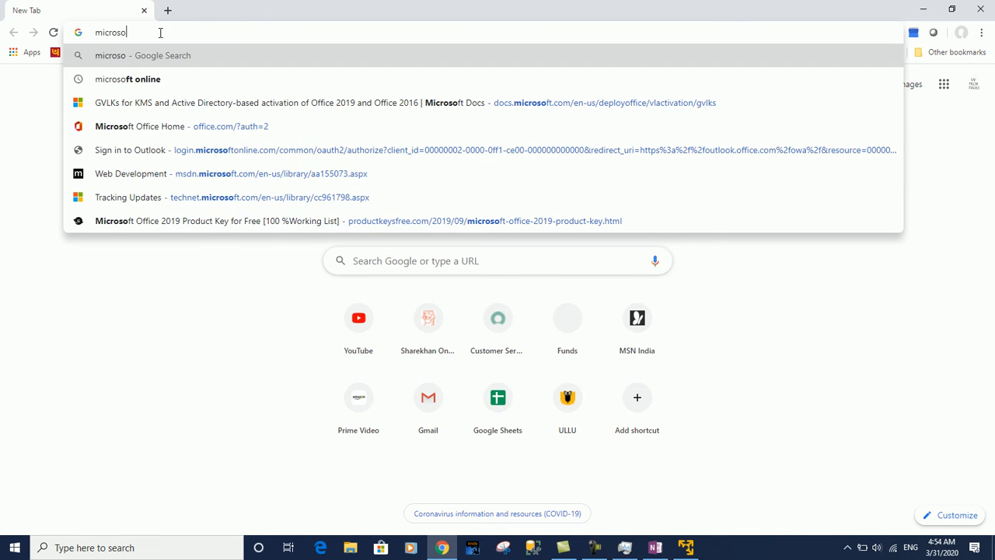
{"action": "type", "text": "ft sql server "}
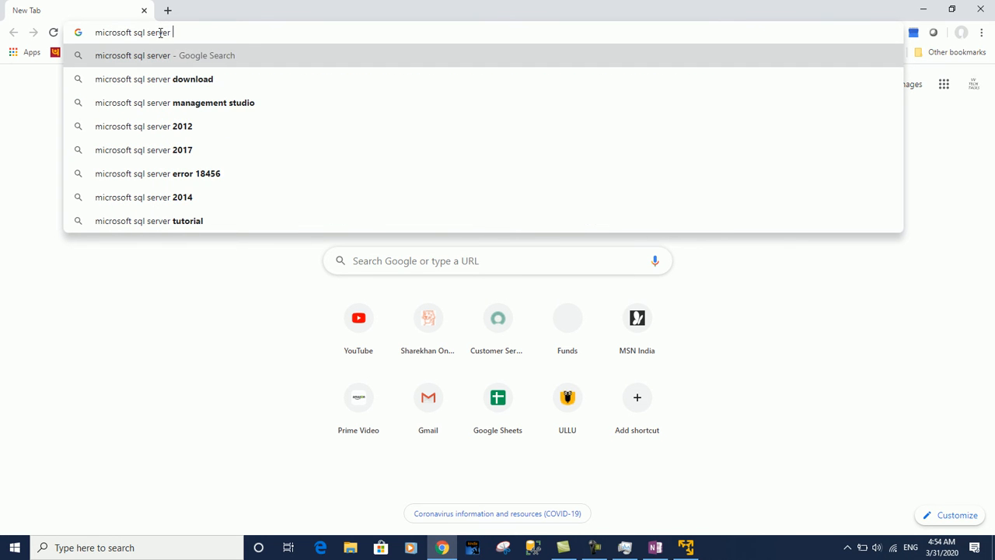
{"action": "type", "text": "2016 iso"}
{"action": "key", "text": "Return"}
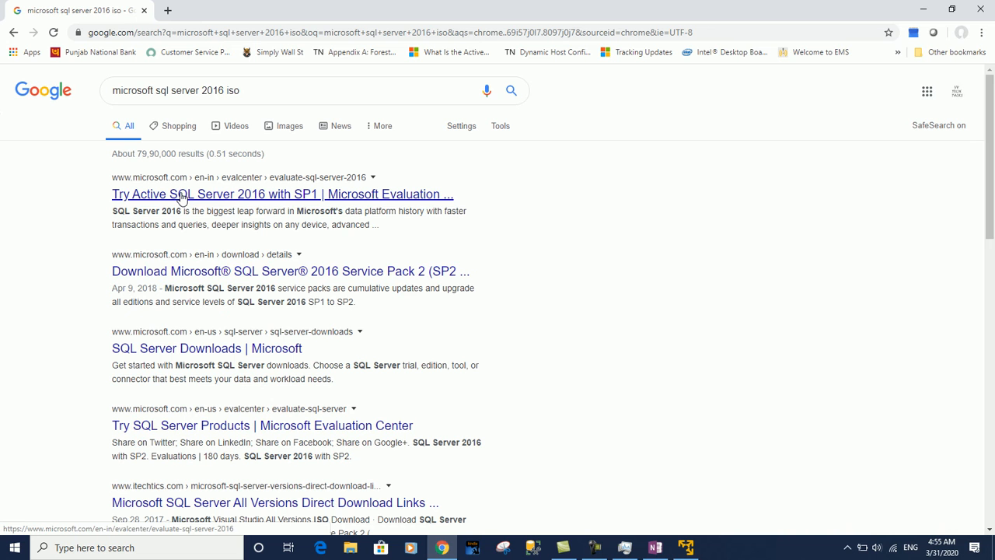
Open Microsoft's SQL Server 2016 evaluation page from the search results and examine the download file types for SQL Server 2016 with SP2.
{"action": "left_click", "coordinate": [232, 196]}
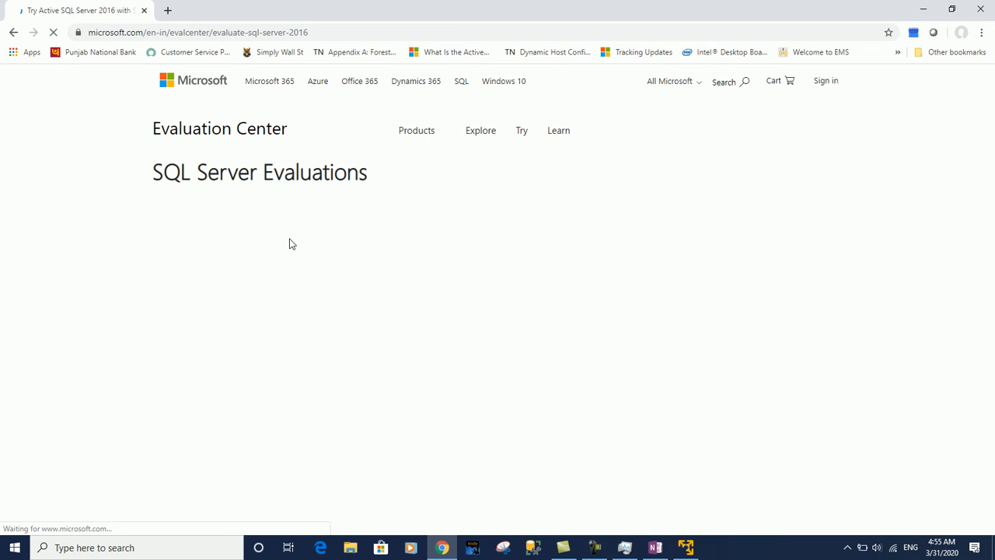
{"action": "scroll", "coordinate": [470, 304], "scroll_direction": "down", "scroll_amount": 1}
{"action": "scroll", "coordinate": [471, 304], "scroll_direction": "down", "scroll_amount": 5}
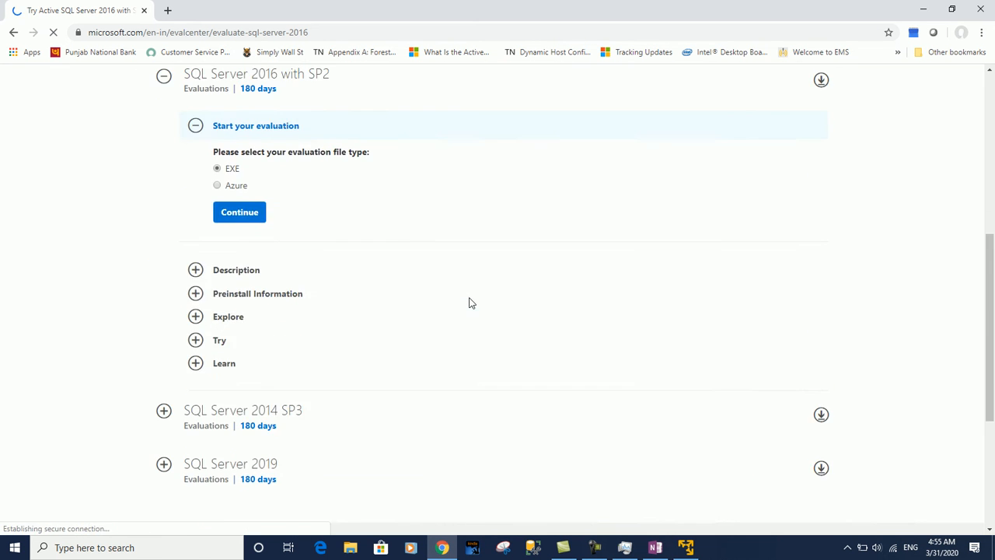
{"action": "scroll", "coordinate": [470, 311], "scroll_direction": "up", "scroll_amount": 2}
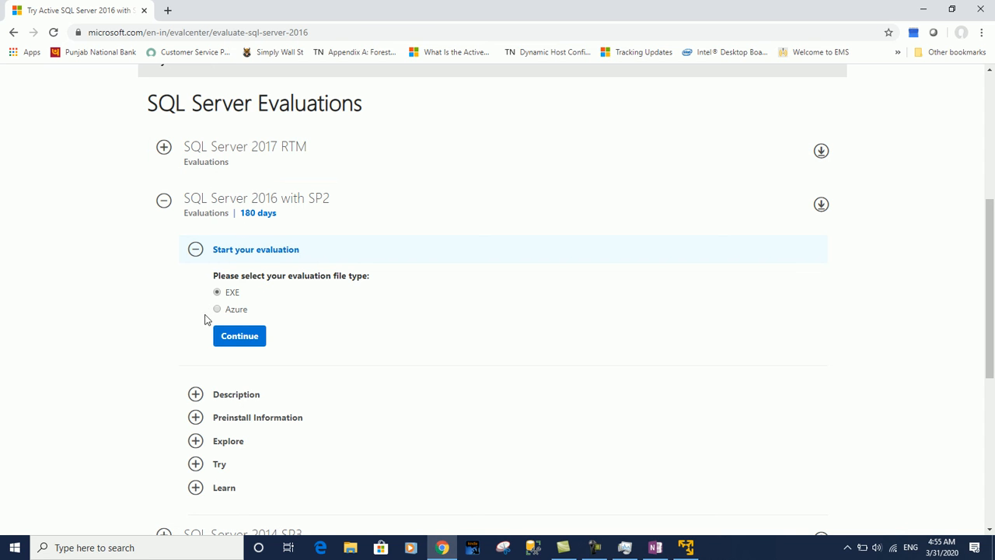
{"action": "scroll", "coordinate": [218, 311], "scroll_direction": "down", "scroll_amount": 1}
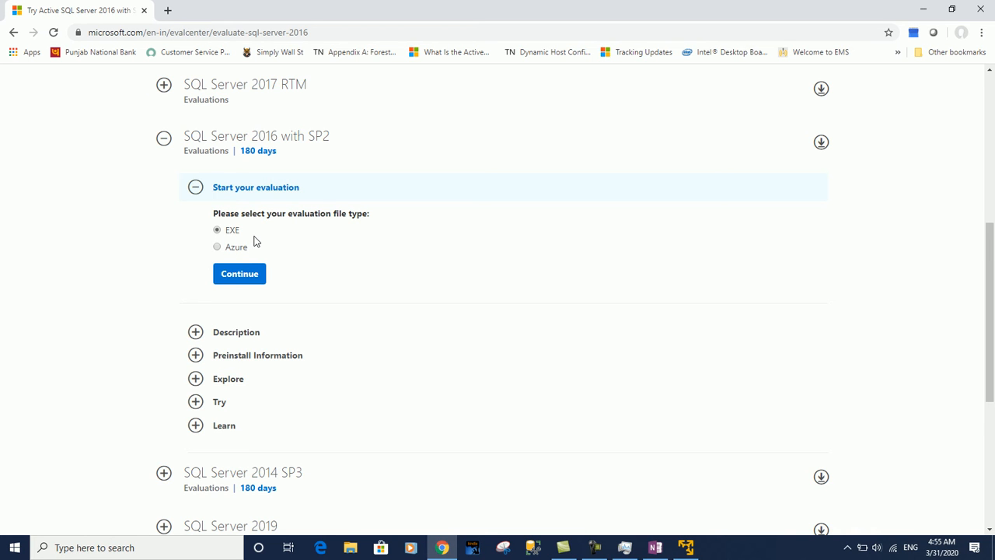
{"action": "scroll", "coordinate": [256, 241], "scroll_direction": "down", "scroll_amount": 1}
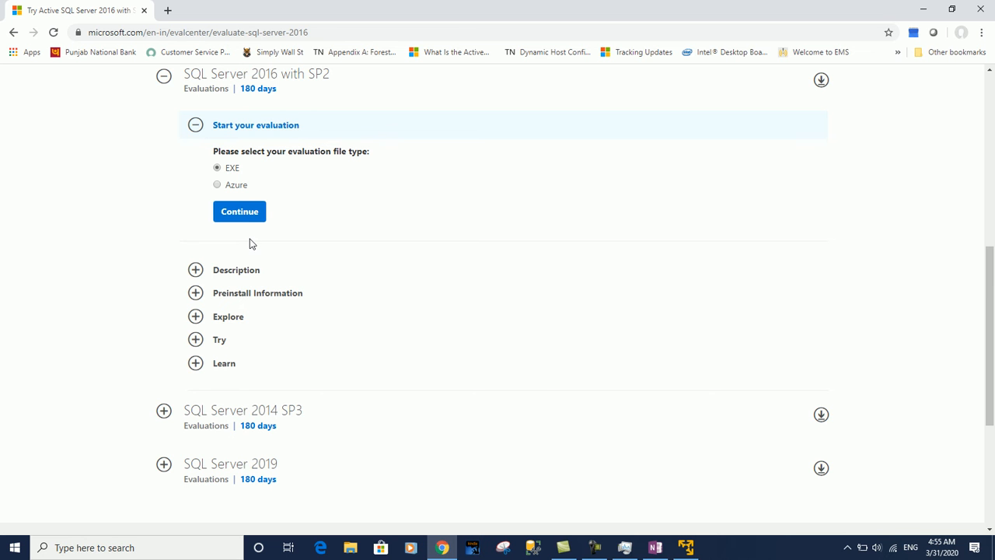
{"action": "scroll", "coordinate": [251, 244], "scroll_direction": "up", "scroll_amount": 1}
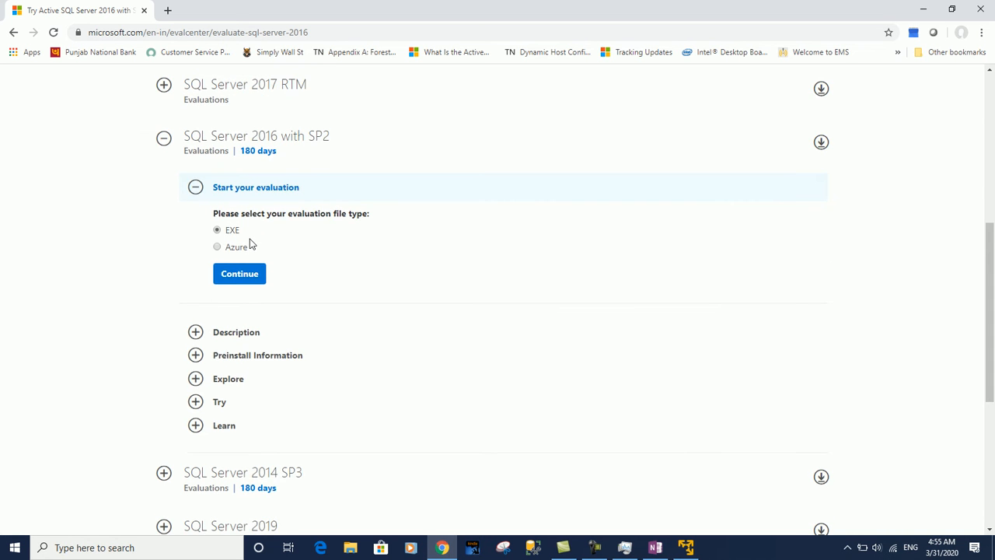
{"action": "scroll", "coordinate": [250, 244], "scroll_direction": "up", "scroll_amount": 2}
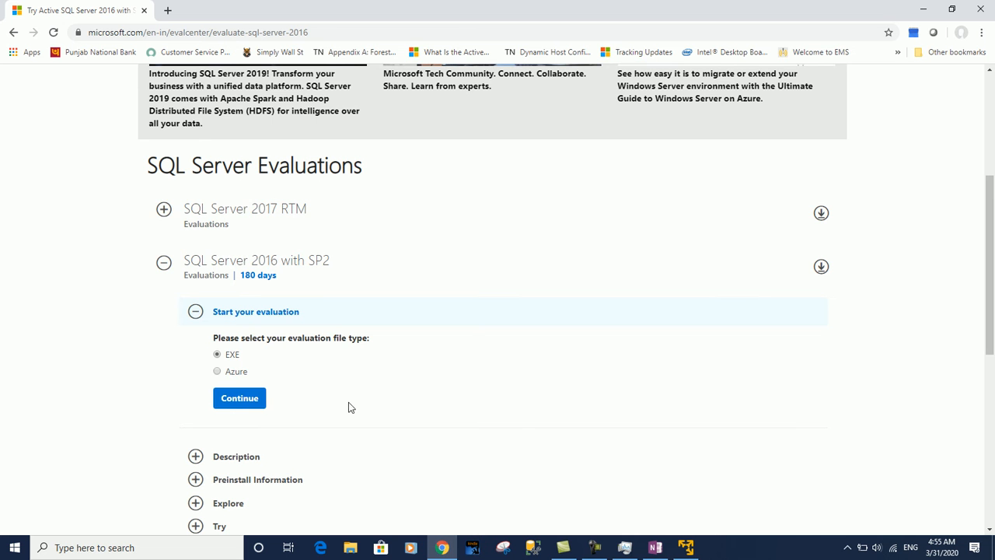
Minimize the browser to return to the DB Machine virtual machine and close its Server Manager window.
{"action": "left_click", "coordinate": [923, 10]}
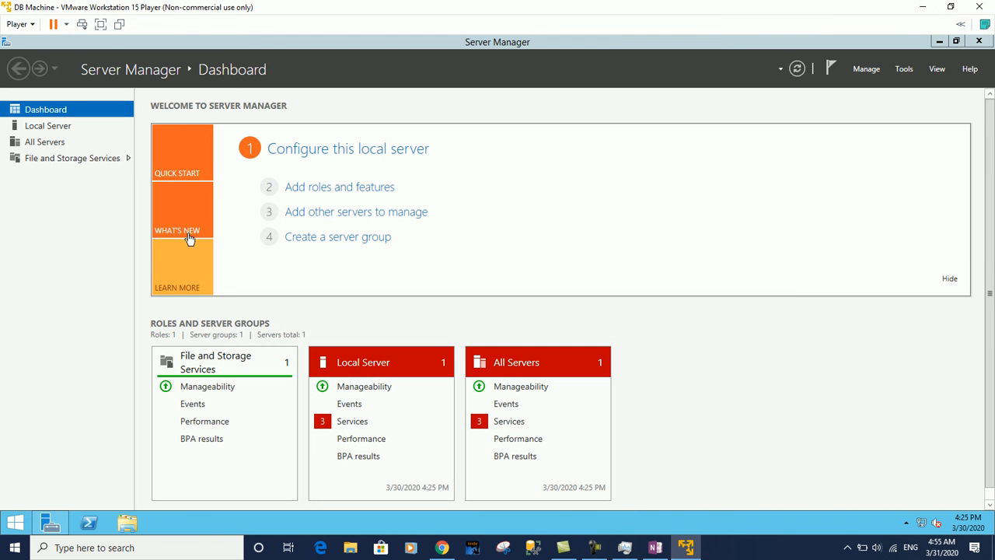
{"action": "left_click", "coordinate": [17, 46]}
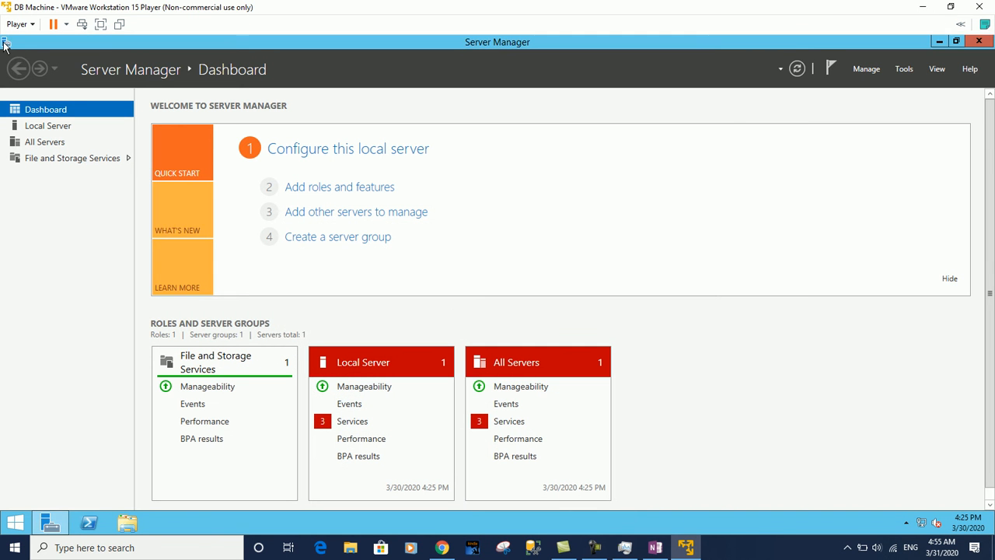
{"action": "double_click", "coordinate": [4, 45]}
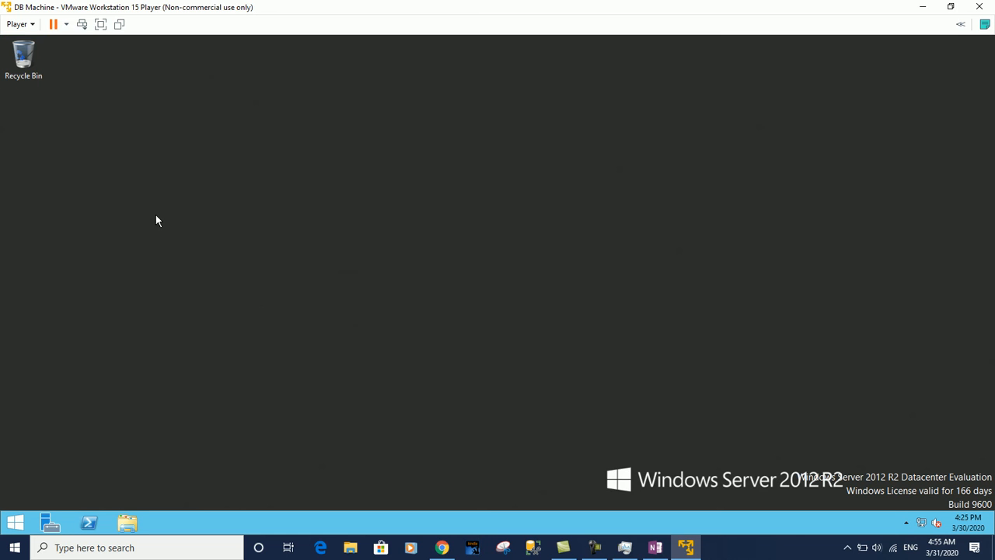
Open the virtual machine's settings and show the CD/DVD (SATA) device options.
{"action": "left_click", "coordinate": [10, 26]}
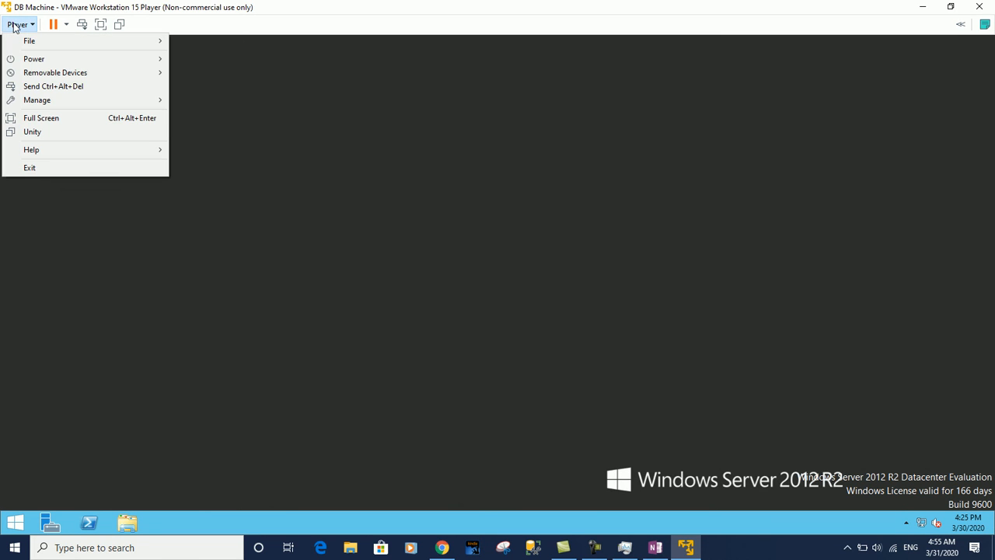
{"action": "mouse_move", "coordinate": [52, 100]}
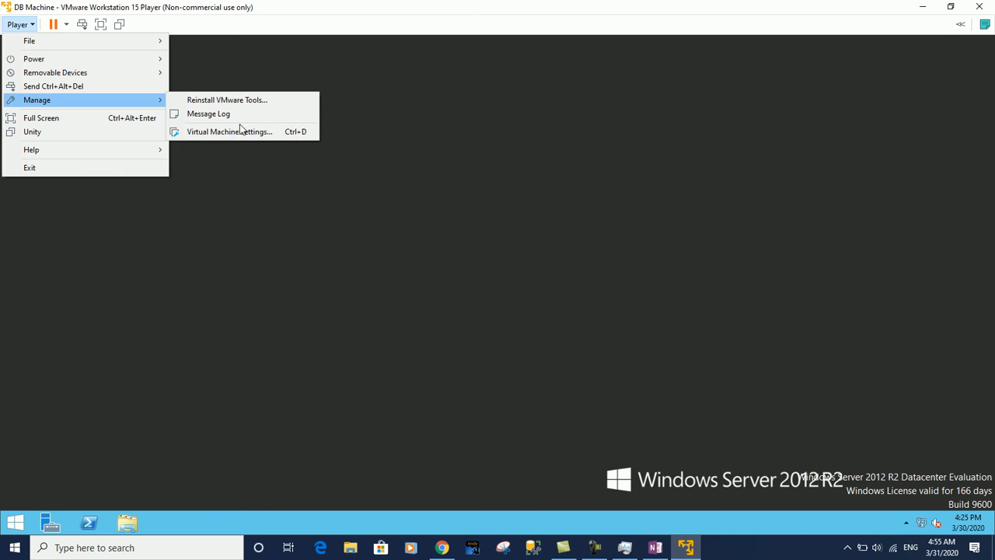
{"action": "left_click", "coordinate": [9, 25]}
{"action": "left_click", "coordinate": [10, 26]}
{"action": "mouse_move", "coordinate": [37, 101]}
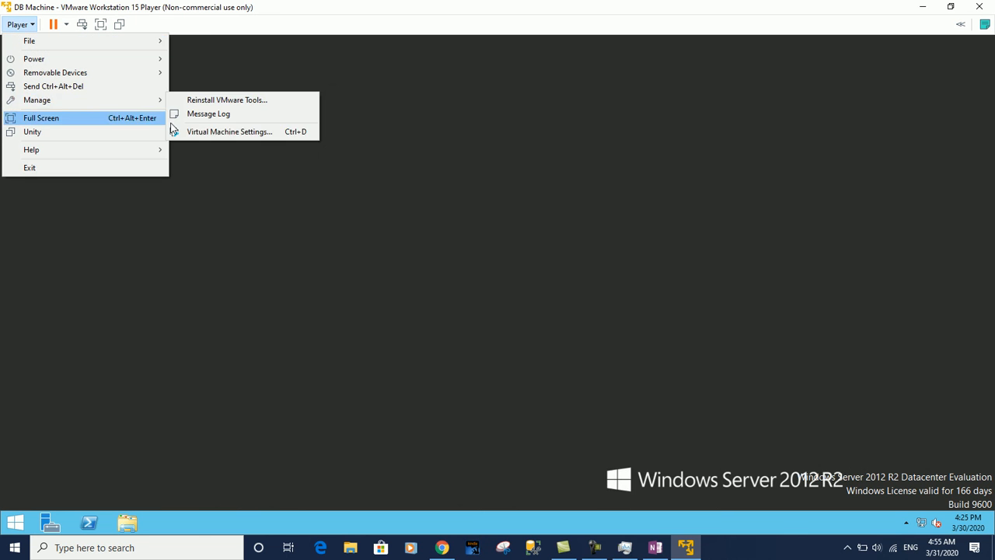
{"action": "left_click", "coordinate": [241, 131]}
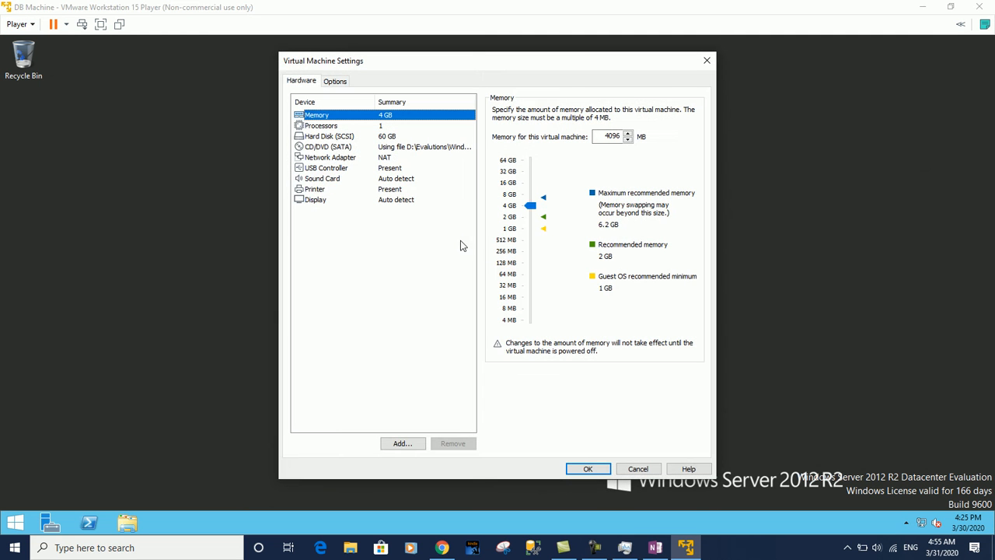
{"action": "left_click", "coordinate": [327, 148]}
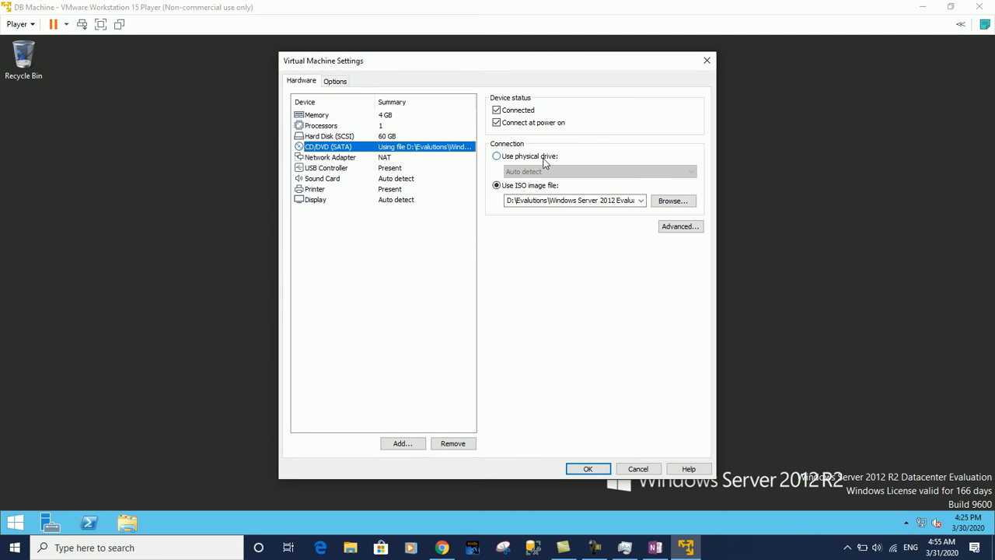
Attach SQLServer2016SP2-FullSlipstream-x64-ENU.iso from the SQL Server 2016 folder in D:\Evalutions as the CD/DVD image and apply the settings.
{"action": "left_click", "coordinate": [665, 201]}
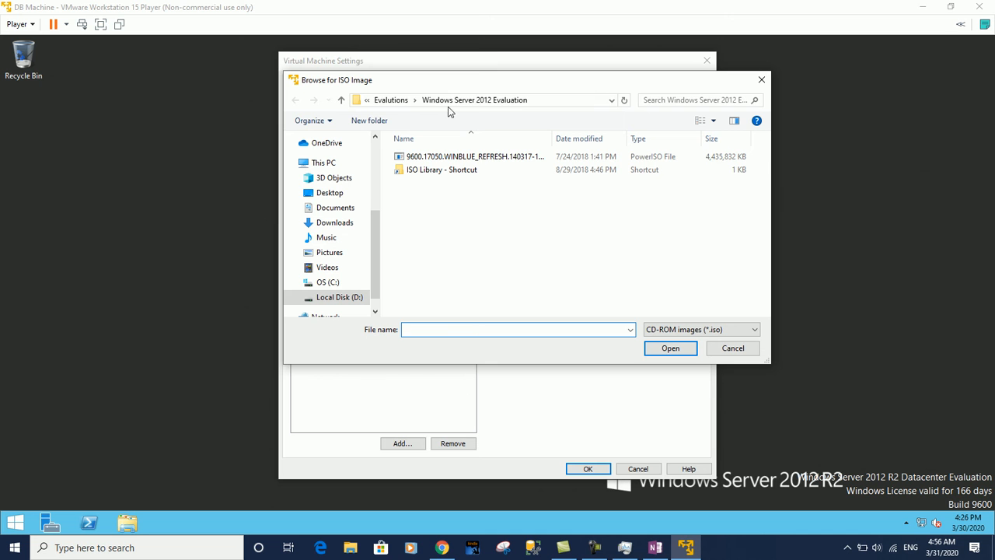
{"action": "left_click", "coordinate": [397, 99]}
{"action": "left_click", "coordinate": [446, 158]}
{"action": "left_click", "coordinate": [446, 157]}
{"action": "double_click", "coordinate": [505, 156]}
{"action": "left_click", "coordinate": [505, 162]}
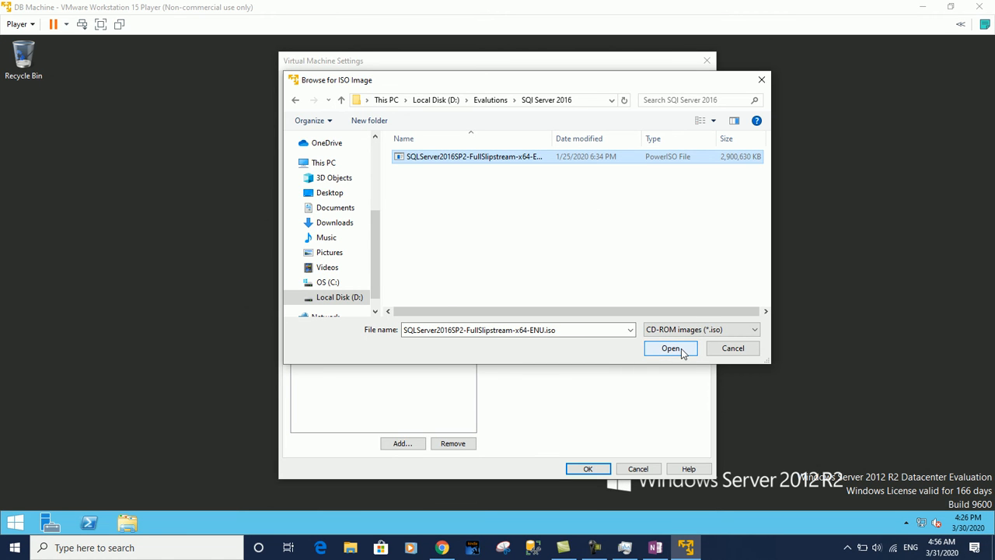
{"action": "left_click", "coordinate": [681, 349]}
{"action": "left_click", "coordinate": [594, 468]}
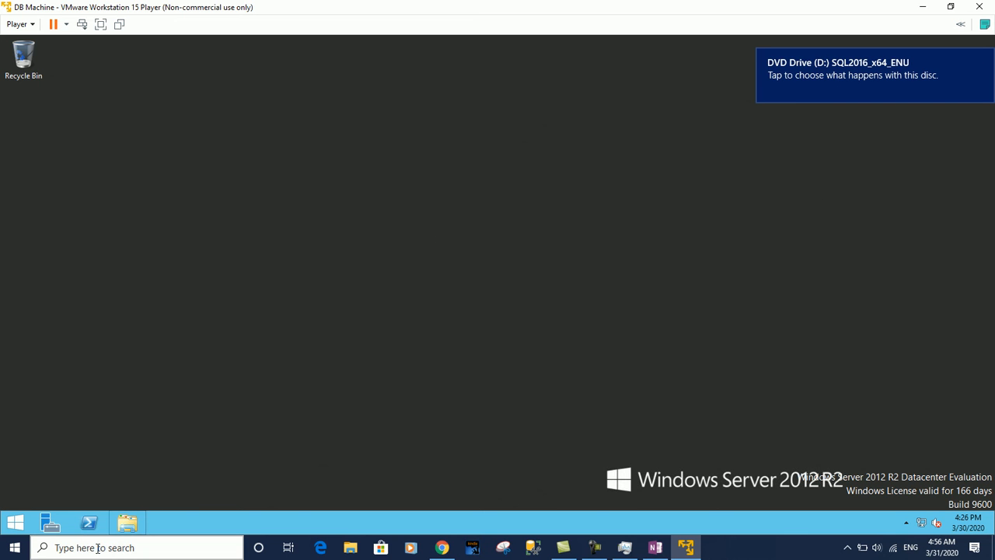
Open the DVD drive SQL2016_x64_ENU in File Explorer, run its setup application and minimize the Explorer window.
{"action": "key", "text": "super+e"}
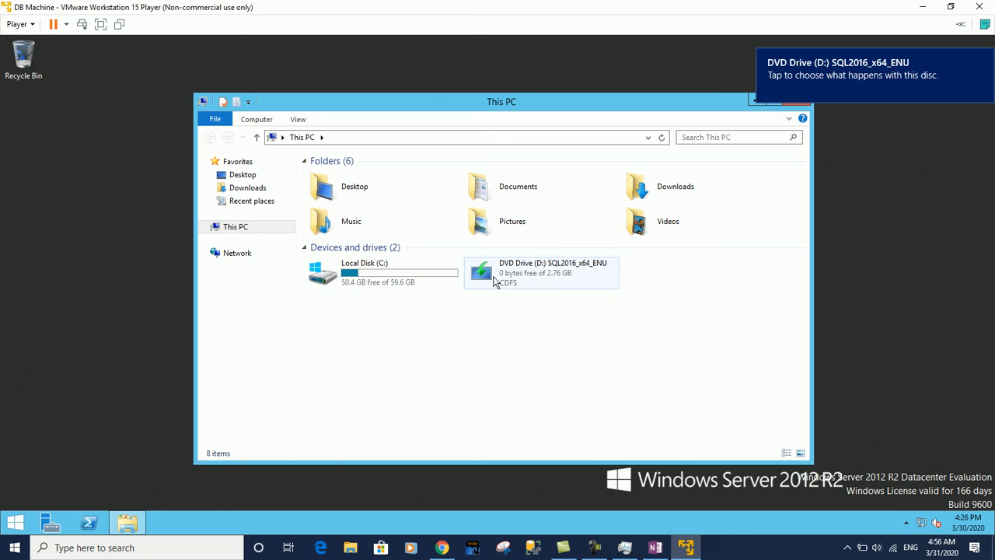
{"action": "left_click", "coordinate": [495, 282]}
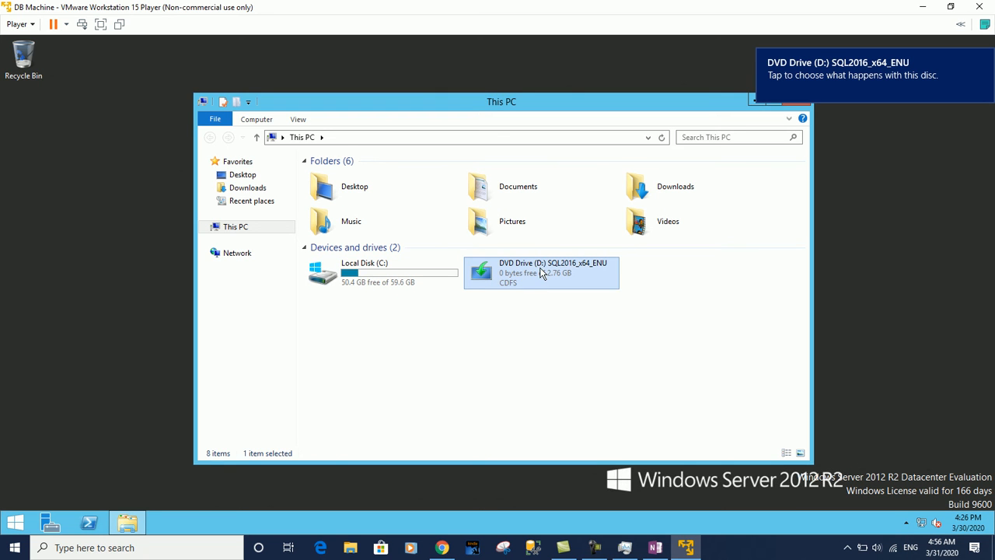
{"action": "right_click", "coordinate": [542, 274]}
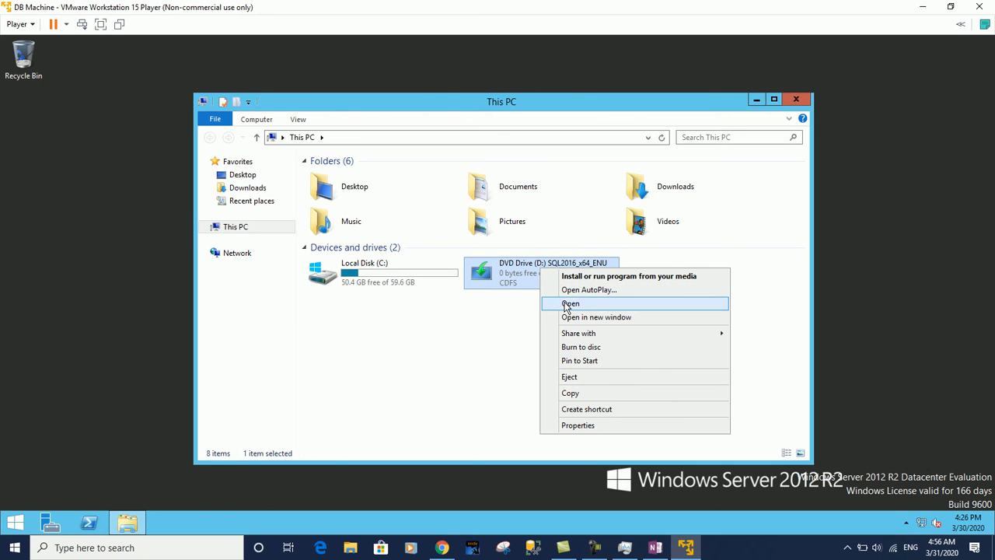
{"action": "left_click", "coordinate": [569, 304]}
{"action": "double_click", "coordinate": [342, 298]}
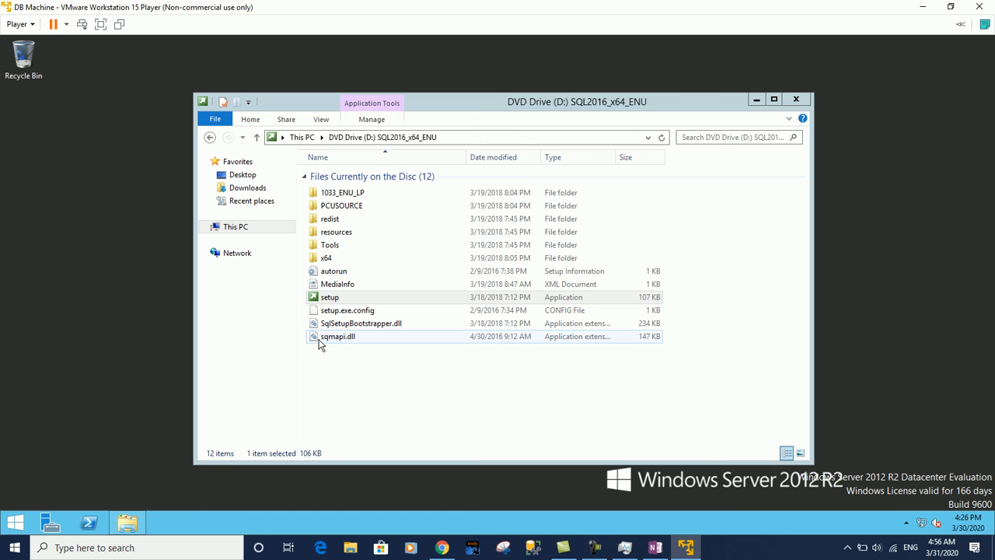
{"action": "left_click", "coordinate": [757, 100]}
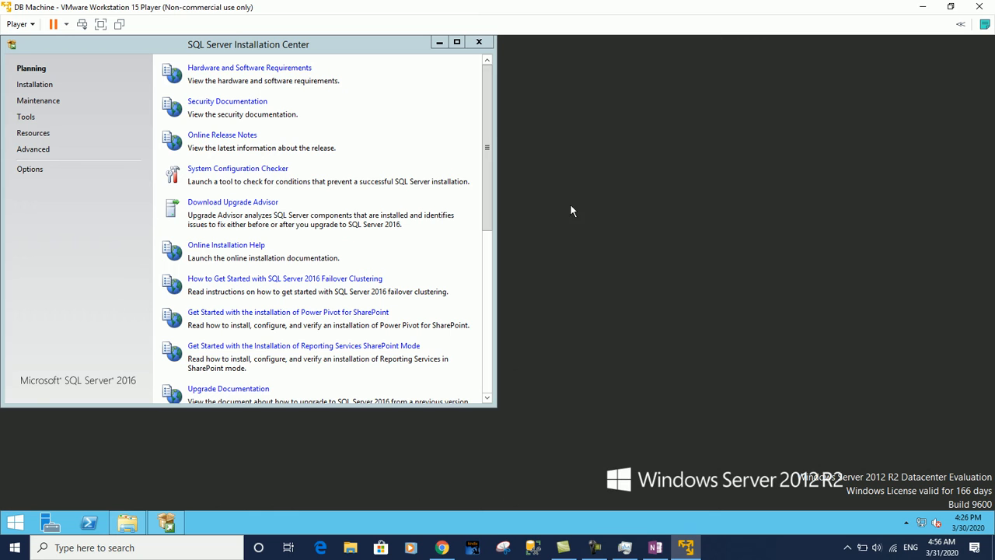
Launch a new SQL Server stand-alone installation, then minimize the Installation Center and dismiss the Action Center notification.
{"action": "left_click", "coordinate": [37, 87]}
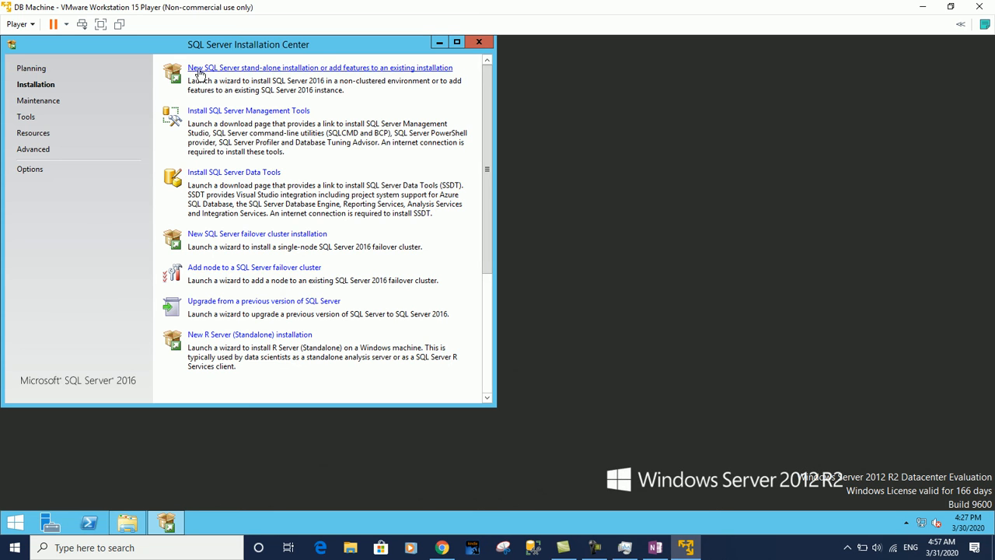
{"action": "left_click", "coordinate": [305, 69]}
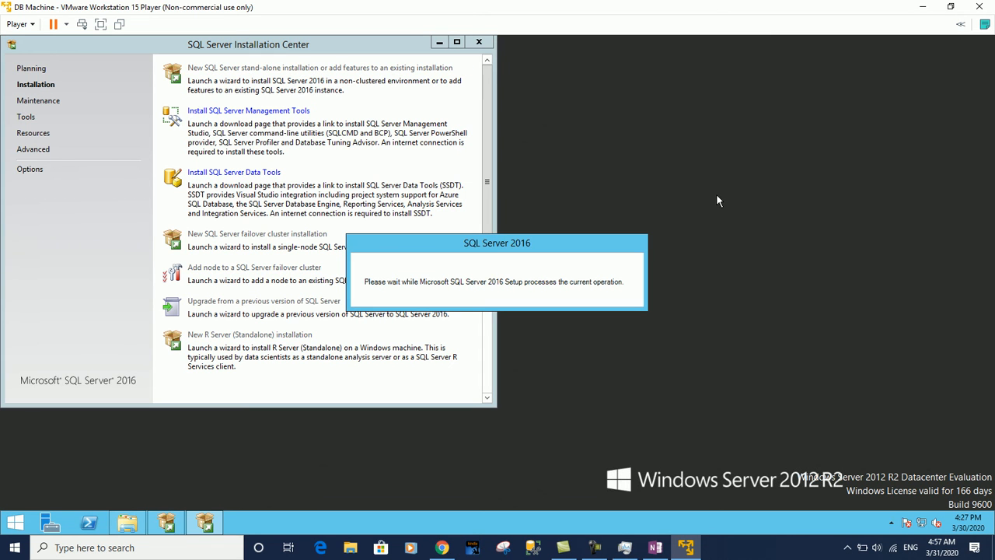
{"action": "left_click", "coordinate": [439, 42]}
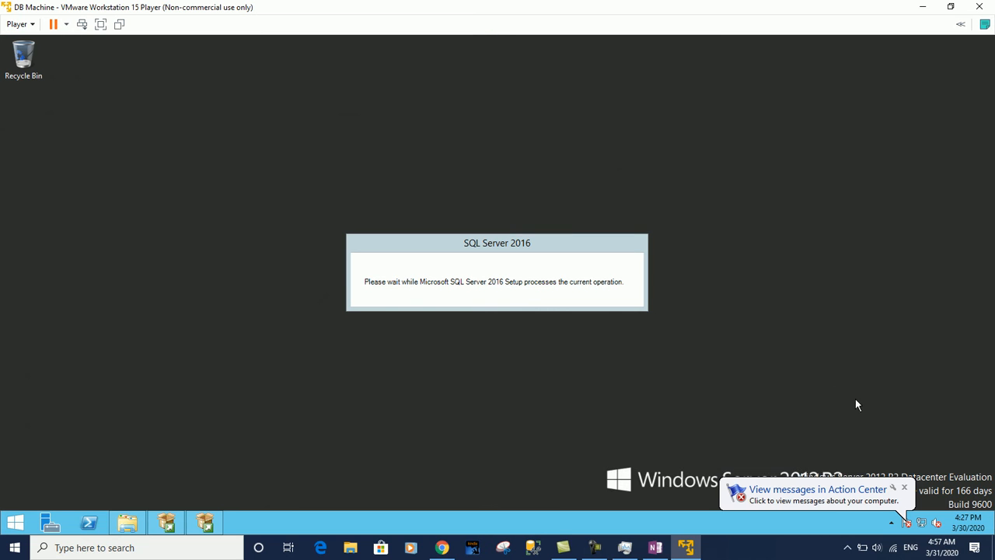
{"action": "left_click", "coordinate": [903, 487]}
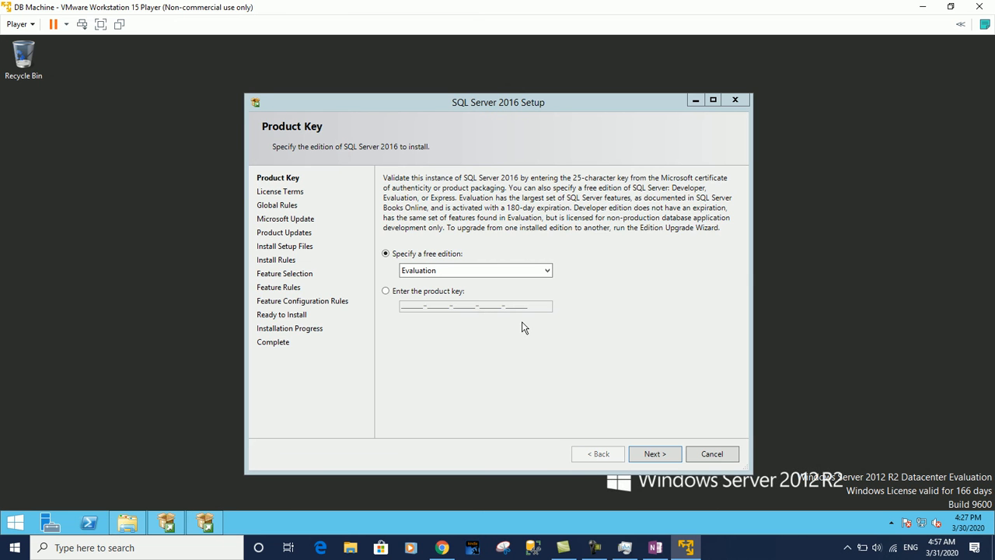
Choose the free Evaluation edition and accept the license terms in the setup wizard.
{"action": "left_click", "coordinate": [447, 268]}
{"action": "left_click", "coordinate": [469, 241]}
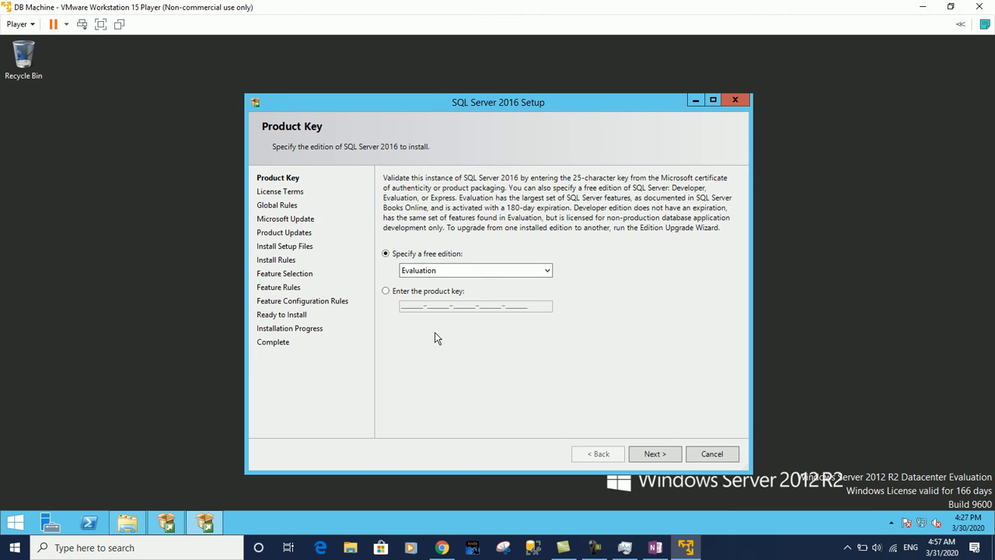
{"action": "left_click", "coordinate": [654, 454]}
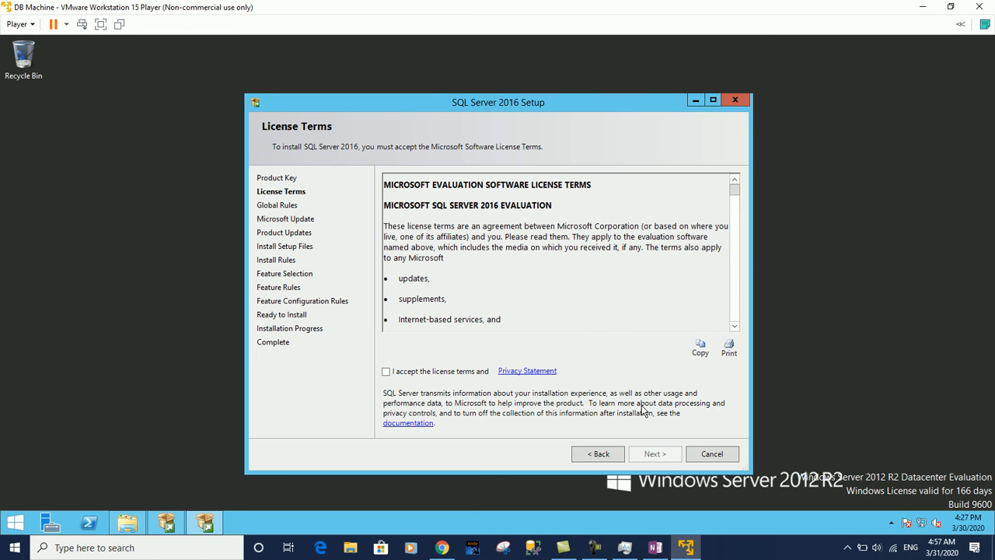
{"action": "left_click", "coordinate": [408, 372]}
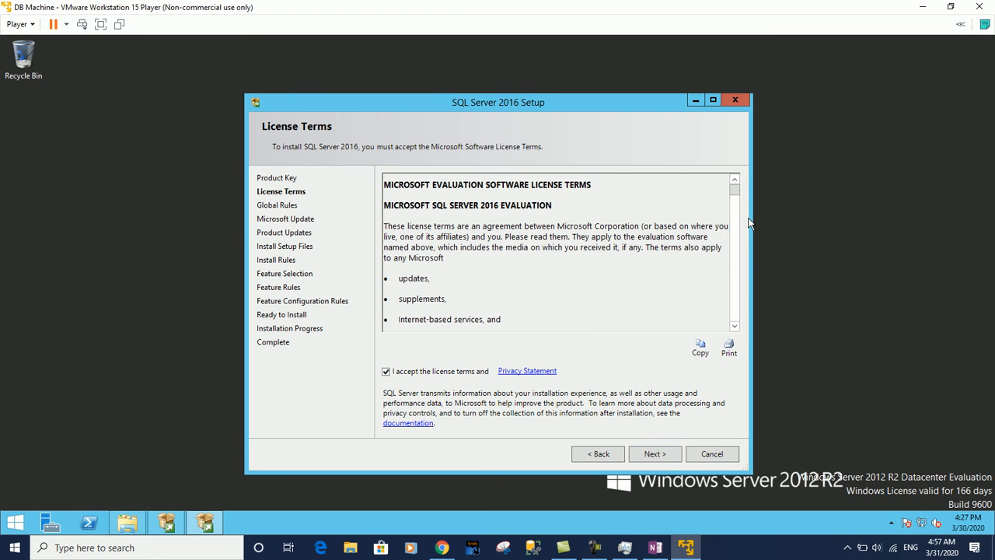
{"action": "mouse_move", "coordinate": [735, 188]}
{"action": "left_mouse_down"}
{"action": "mouse_move", "coordinate": [736, 321]}
{"action": "mouse_move", "coordinate": [736, 185]}
{"action": "left_mouse_up"}
{"action": "left_click", "coordinate": [653, 451]}
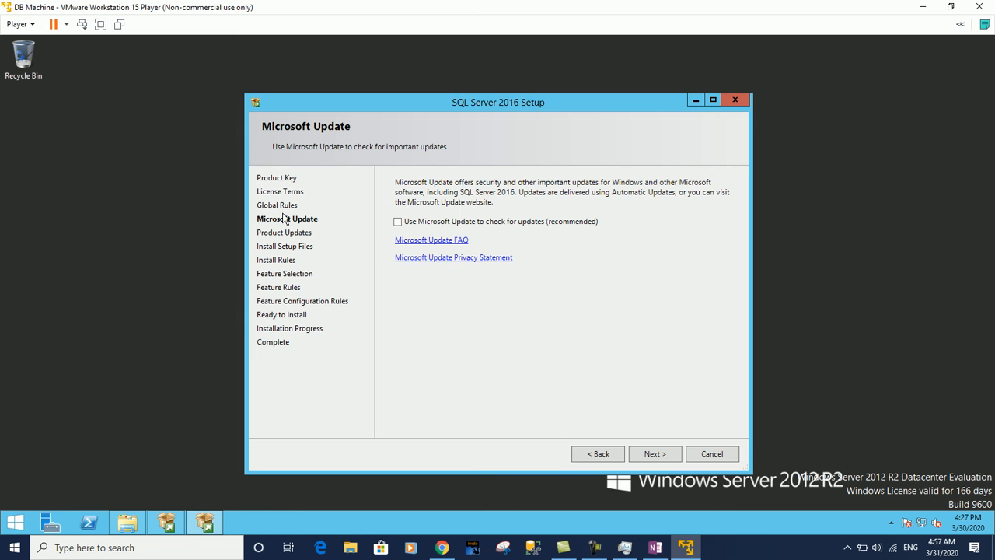
Enable Microsoft Update checks and continue past the install rules to the feature selection.
{"action": "left_click", "coordinate": [397, 224]}
{"action": "left_click", "coordinate": [649, 456]}
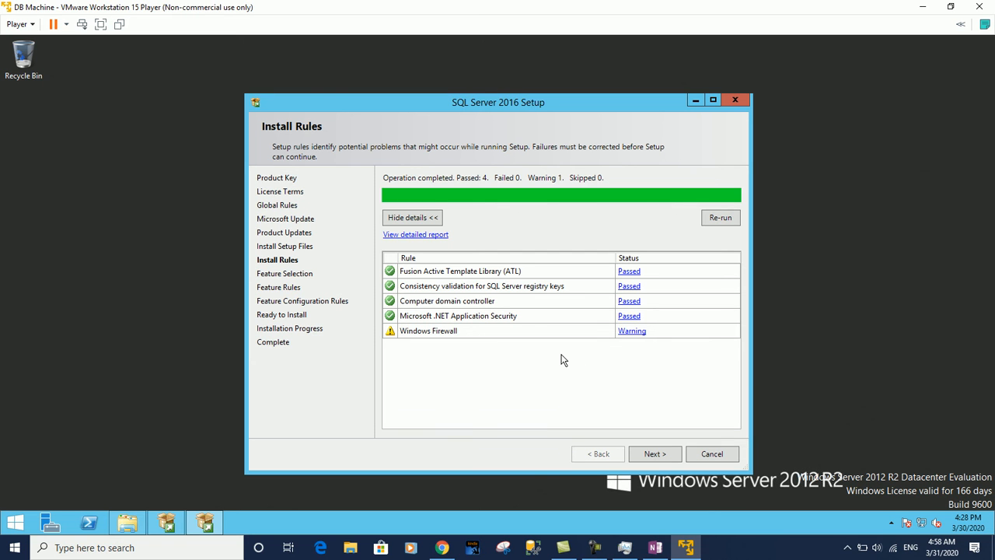
{"action": "left_click", "coordinate": [653, 455]}
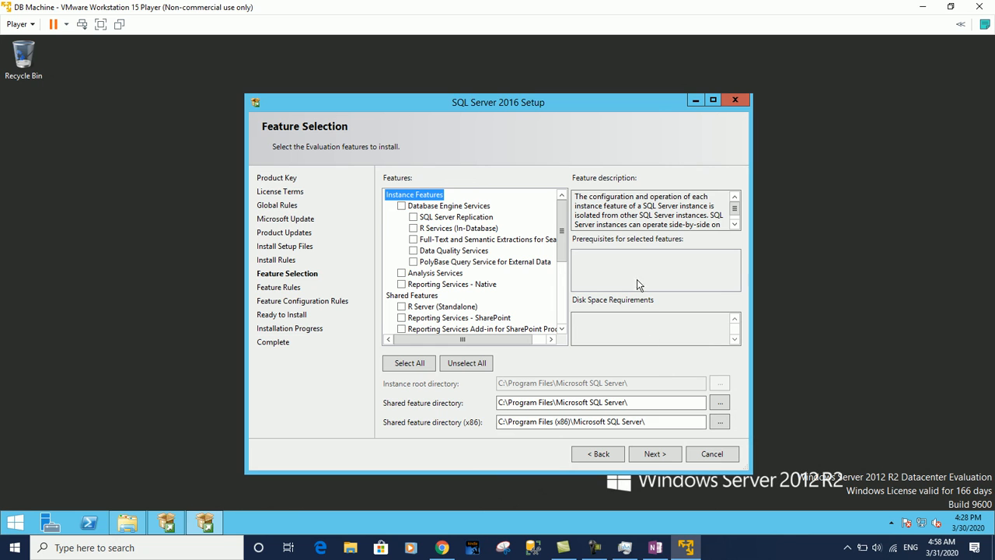
Select Database Engine Services as the feature to install and keep the default instance MSSQLSERVER.
{"action": "left_click", "coordinate": [402, 206]}
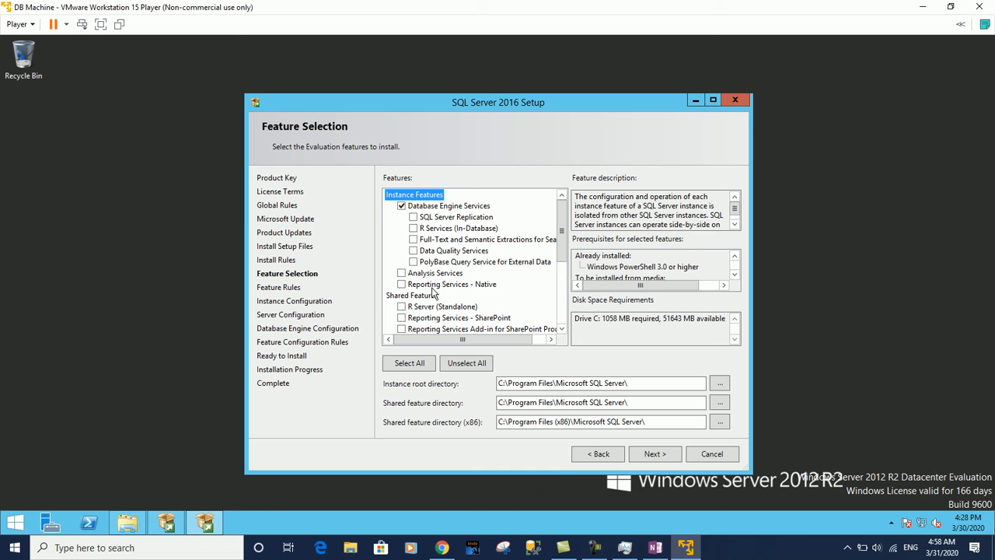
{"action": "left_click_drag", "start_coordinate": [563, 255], "coordinate": [566, 226]}
{"action": "left_click", "coordinate": [671, 458]}
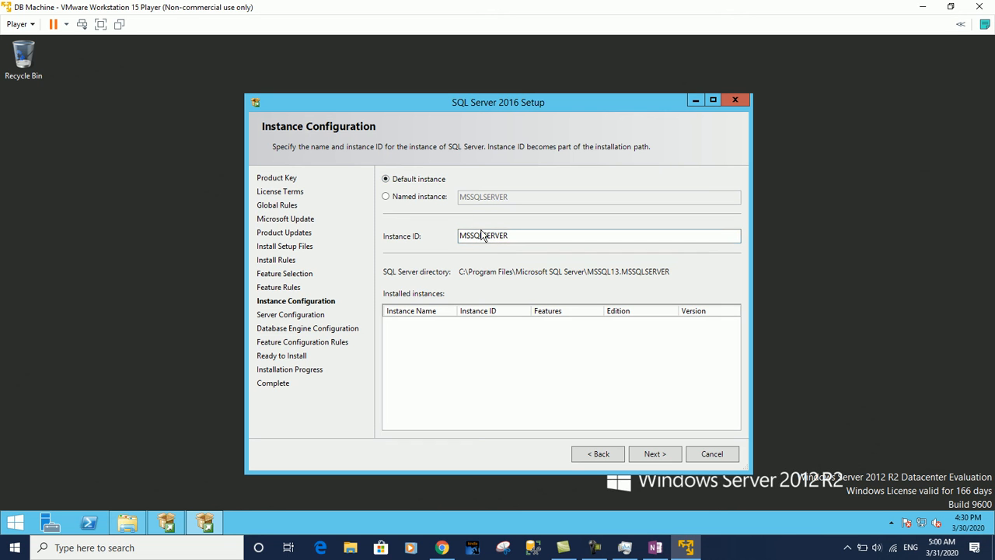
{"action": "left_click", "coordinate": [652, 456]}
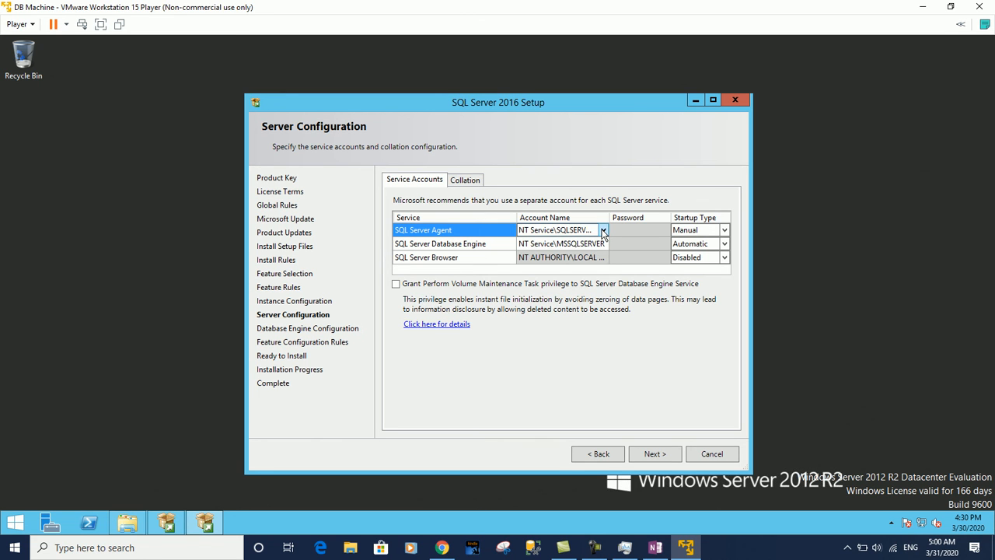
Examine the account name, password and startup type options for the SQL Server services without changing them.
{"action": "left_click", "coordinate": [564, 232]}
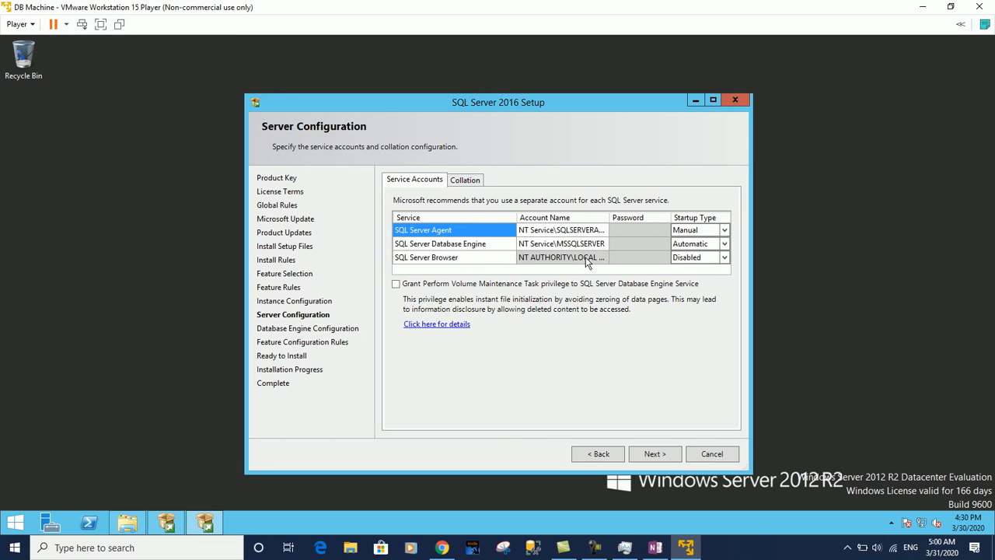
{"action": "left_click", "coordinate": [699, 260]}
{"action": "left_click", "coordinate": [712, 231]}
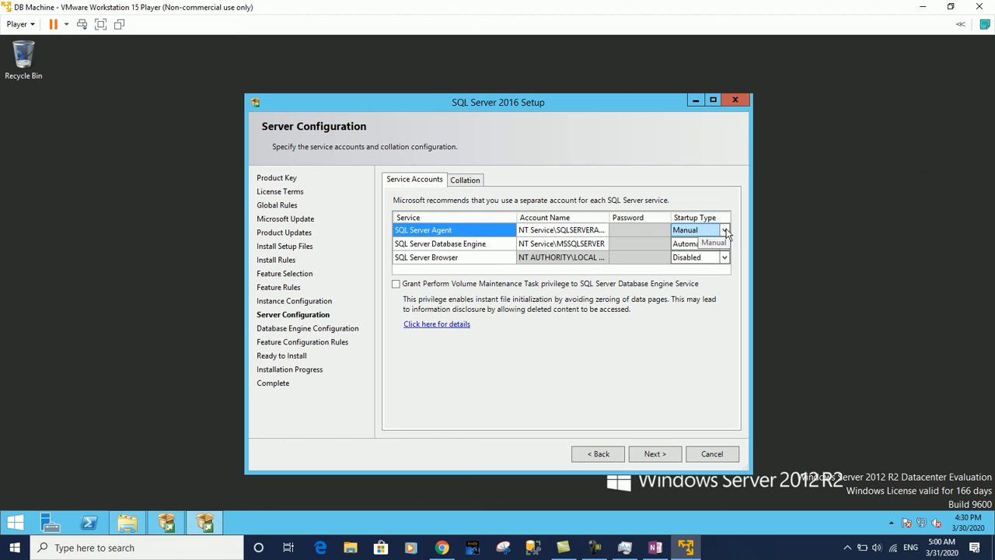
{"action": "left_click", "coordinate": [724, 246]}
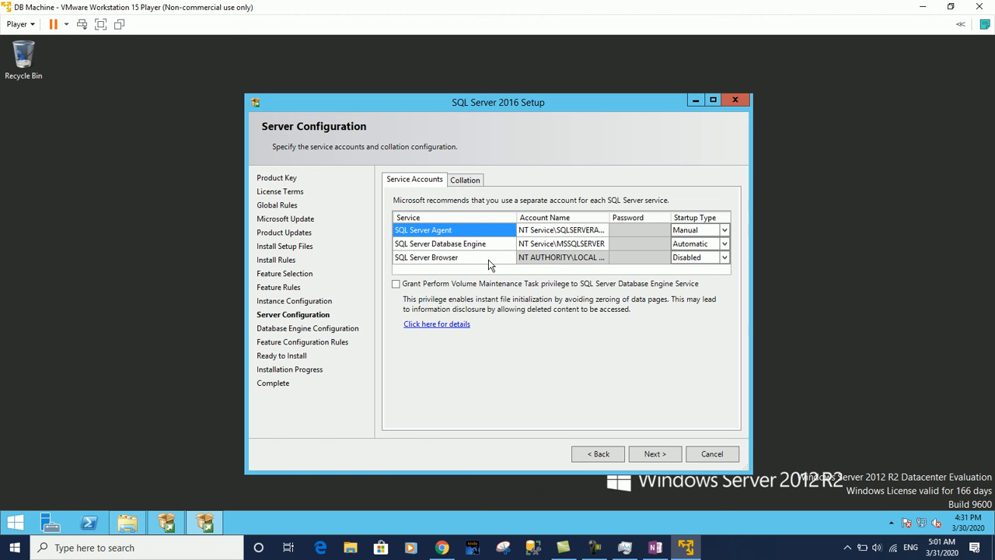
{"action": "left_click", "coordinate": [629, 230]}
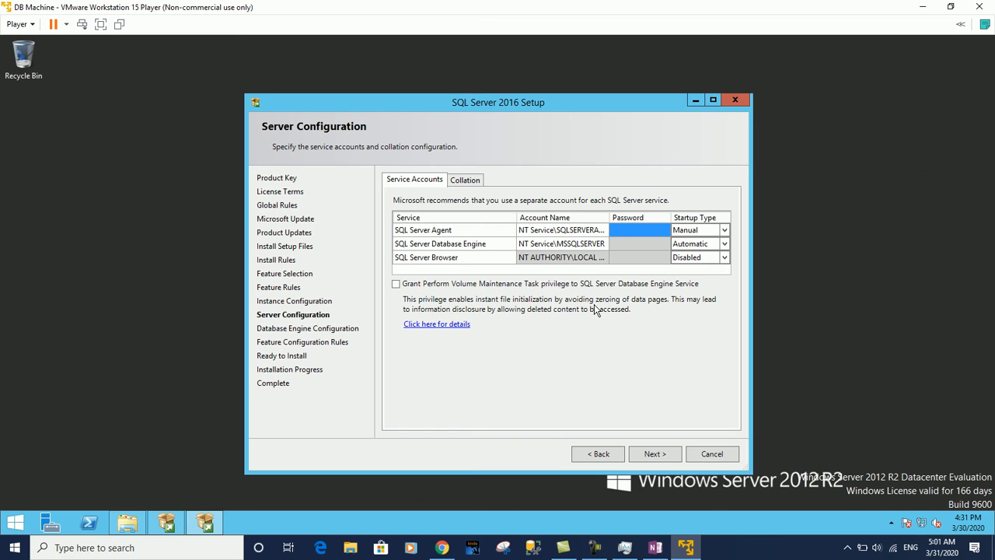
{"action": "left_click", "coordinate": [603, 231]}
{"action": "left_click", "coordinate": [604, 231]}
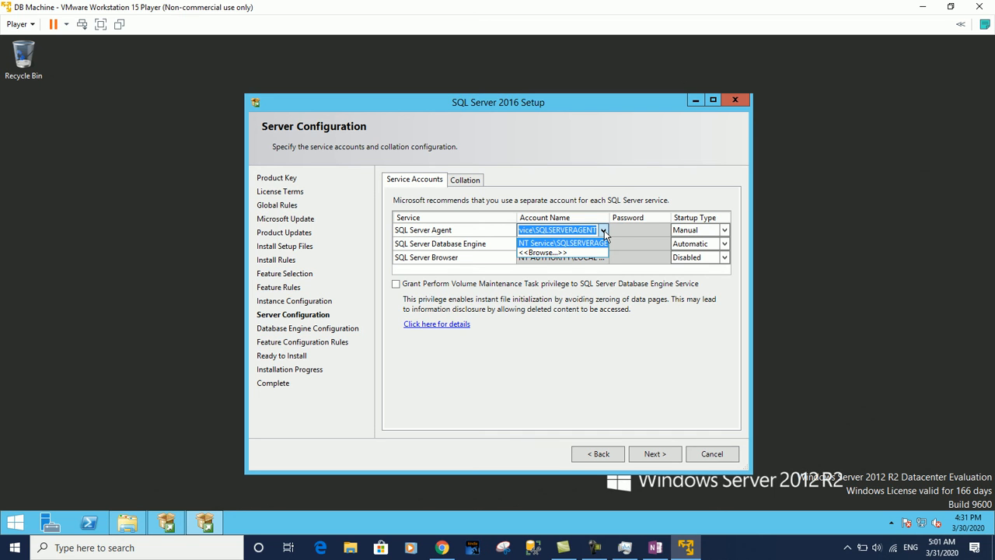
{"action": "left_click", "coordinate": [581, 143]}
{"action": "left_click", "coordinate": [636, 231]}
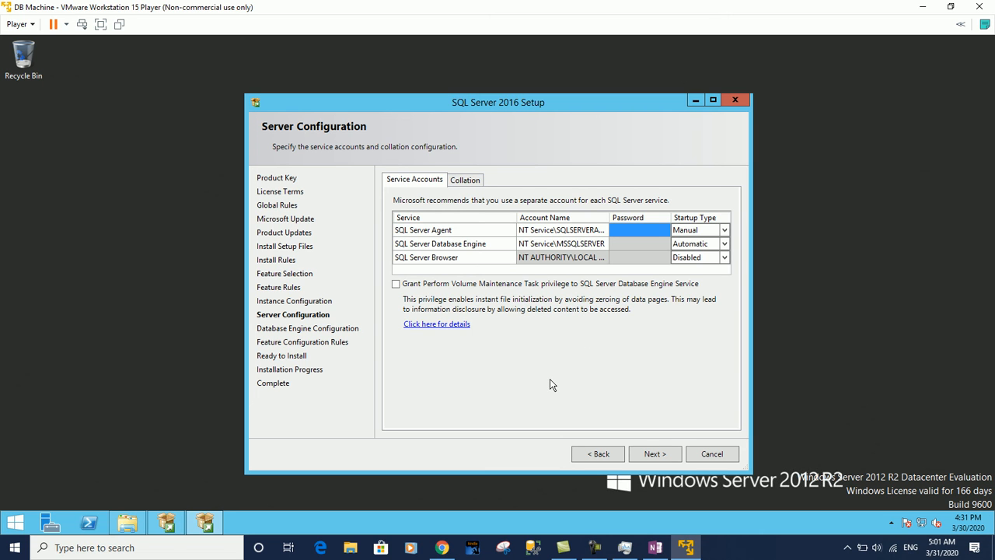
Accept the service accounts, keep Windows authentication mode, and add the current user as SQL Server administrator.
{"action": "left_click", "coordinate": [657, 454]}
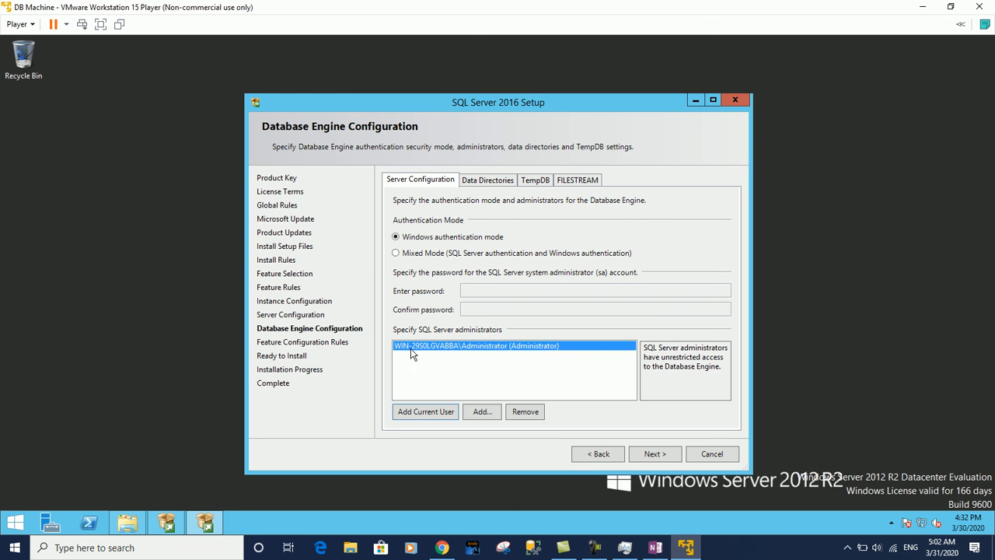
{"action": "left_click", "coordinate": [657, 455]}
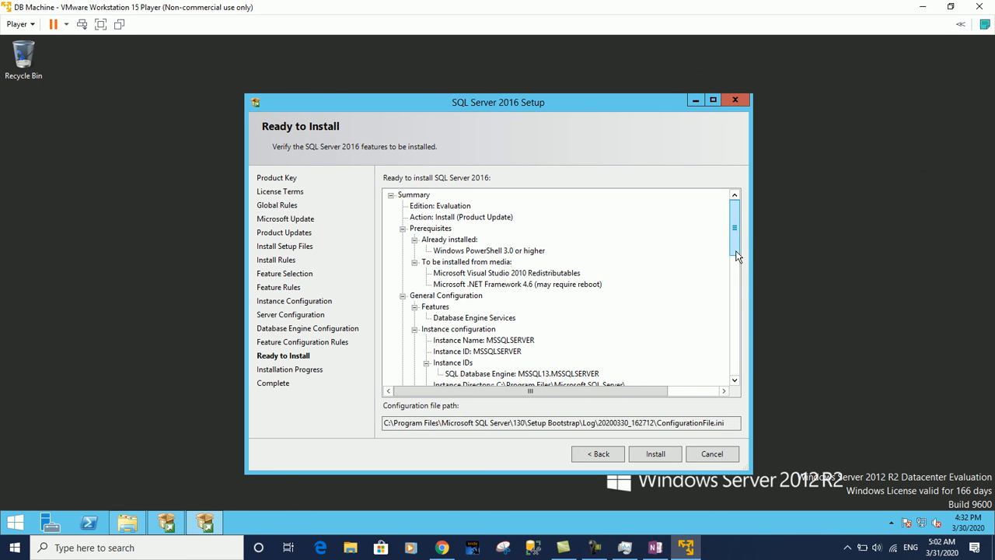
Review the installation summary and the ConfigurationFile.ini path, then start the installation.
{"action": "left_click_drag", "start_coordinate": [738, 256], "coordinate": [738, 234]}
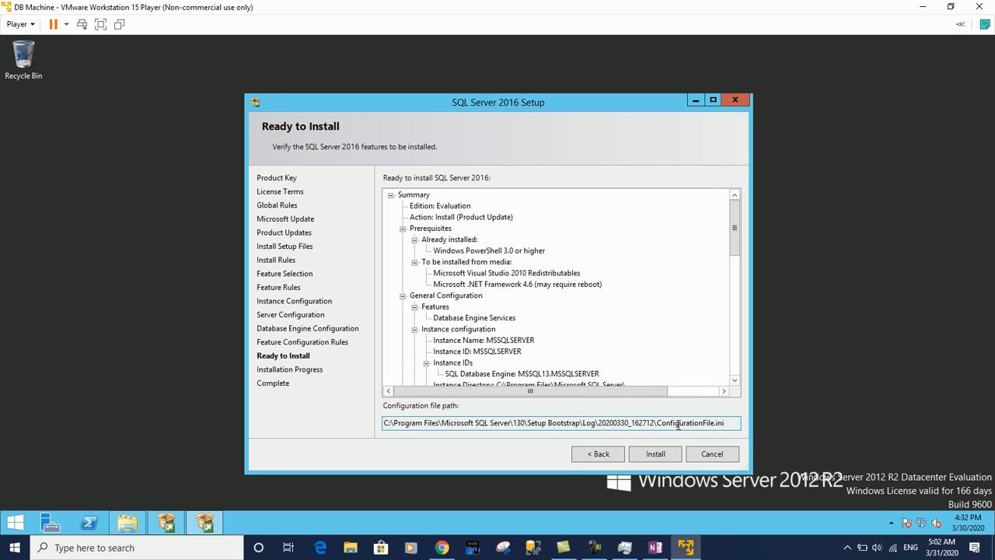
{"action": "mouse_move", "coordinate": [735, 206]}
{"action": "left_mouse_down"}
{"action": "mouse_move", "coordinate": [737, 376]}
{"action": "mouse_move", "coordinate": [743, 188]}
{"action": "left_mouse_up"}
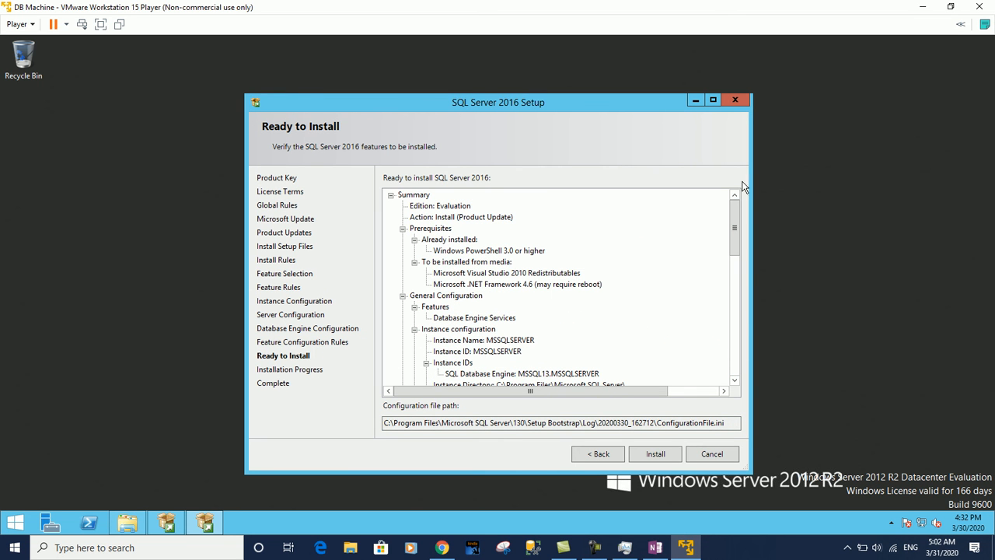
{"action": "left_click_drag", "start_coordinate": [657, 423], "coordinate": [744, 418]}
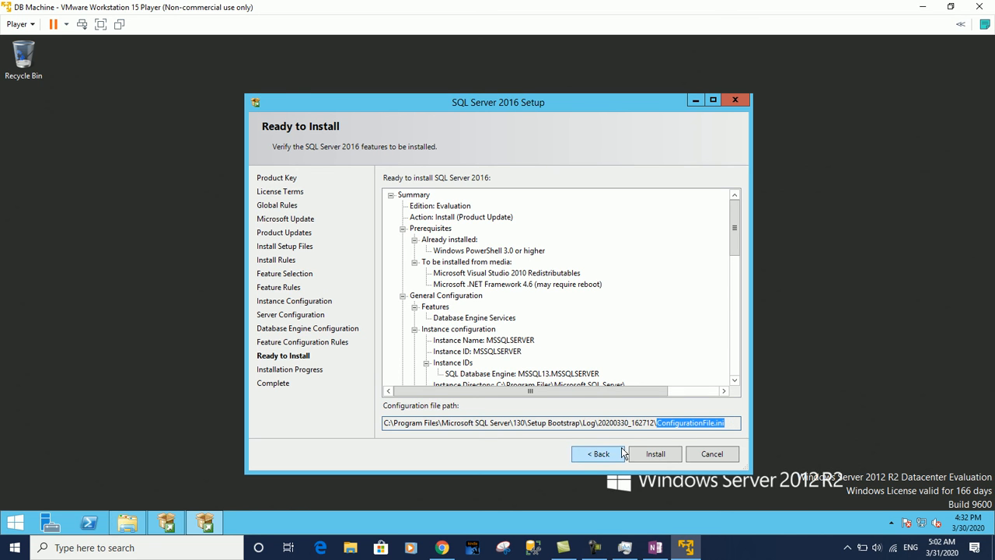
{"action": "left_click", "coordinate": [668, 453]}
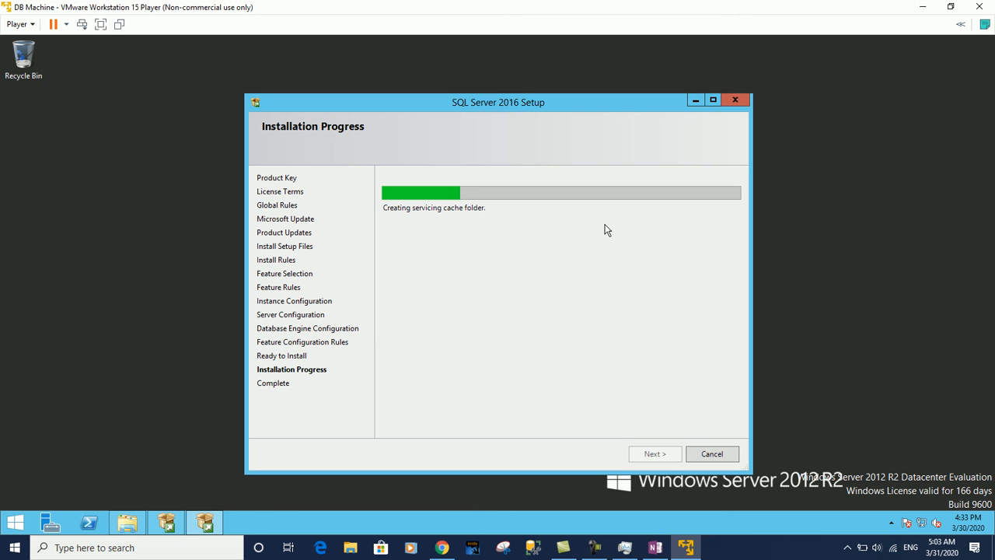
{"action": "left_click", "coordinate": [594, 547]}
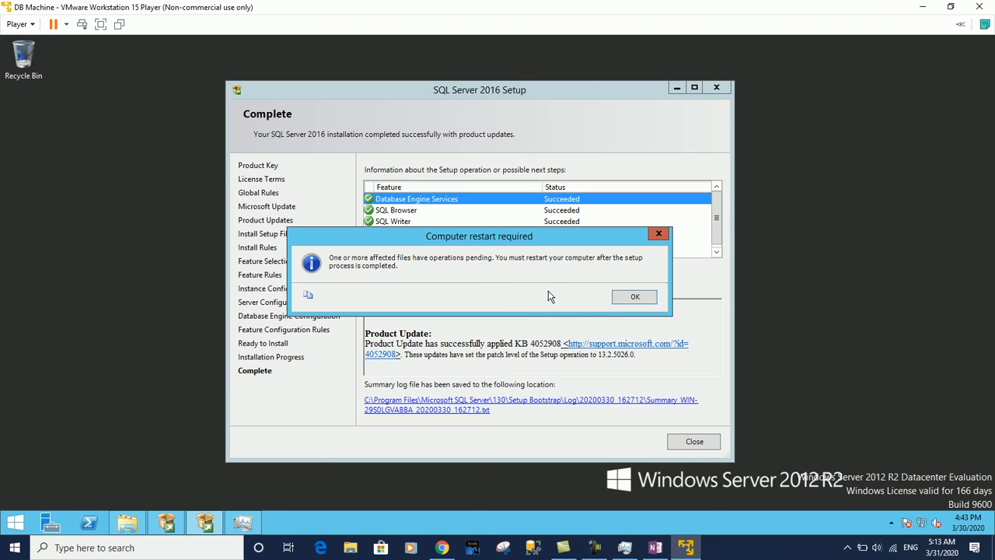
Acknowledge the computer restart notice and close the completed SQL Server 2016 setup wizard.
{"action": "left_click", "coordinate": [635, 297]}
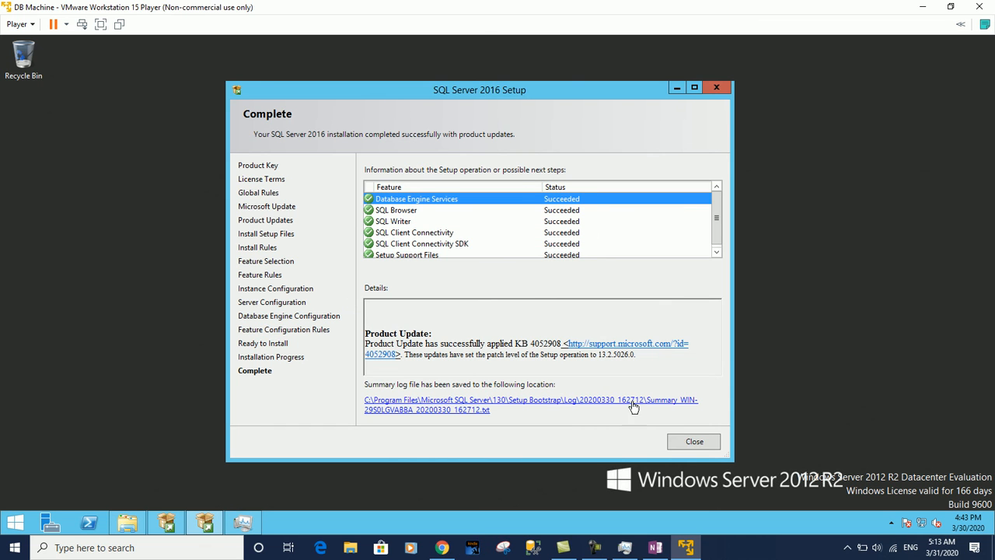
{"action": "left_click", "coordinate": [695, 443]}
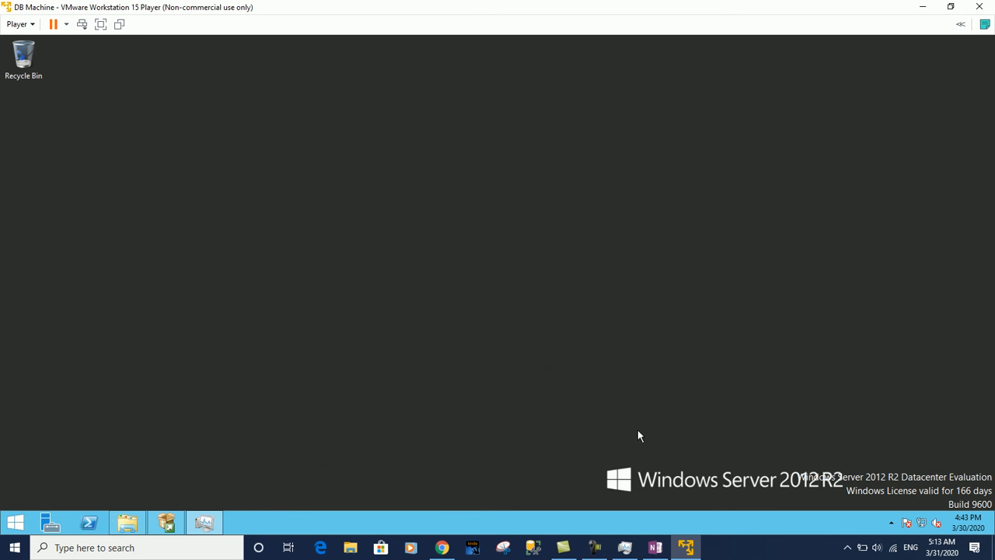
Restart the Windows Server virtual machine, giving Other (Unplanned) as the shutdown reason.
{"action": "left_click", "coordinate": [16, 524]}
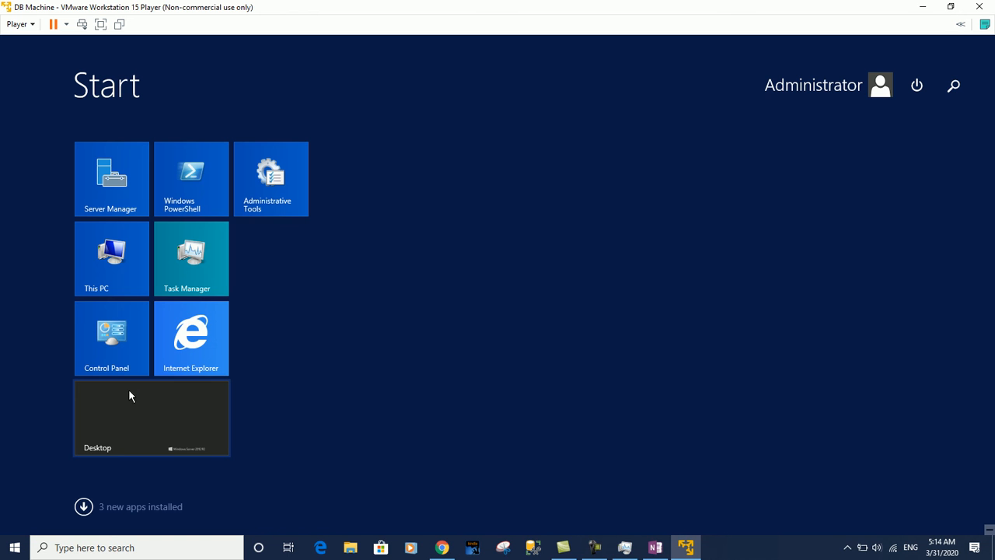
{"action": "left_click", "coordinate": [916, 92]}
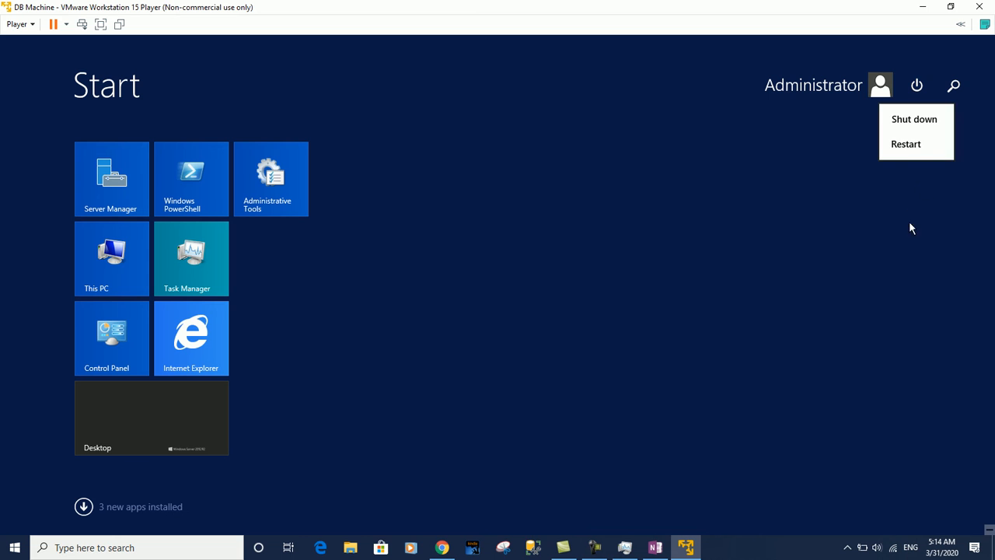
{"action": "left_click", "coordinate": [923, 148]}
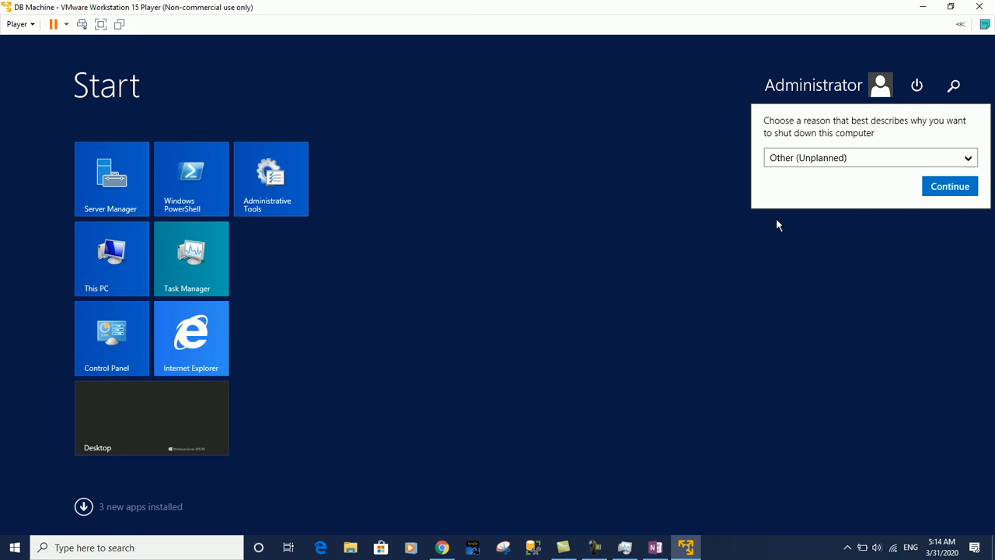
{"action": "left_click", "coordinate": [835, 163]}
{"action": "left_click", "coordinate": [833, 153]}
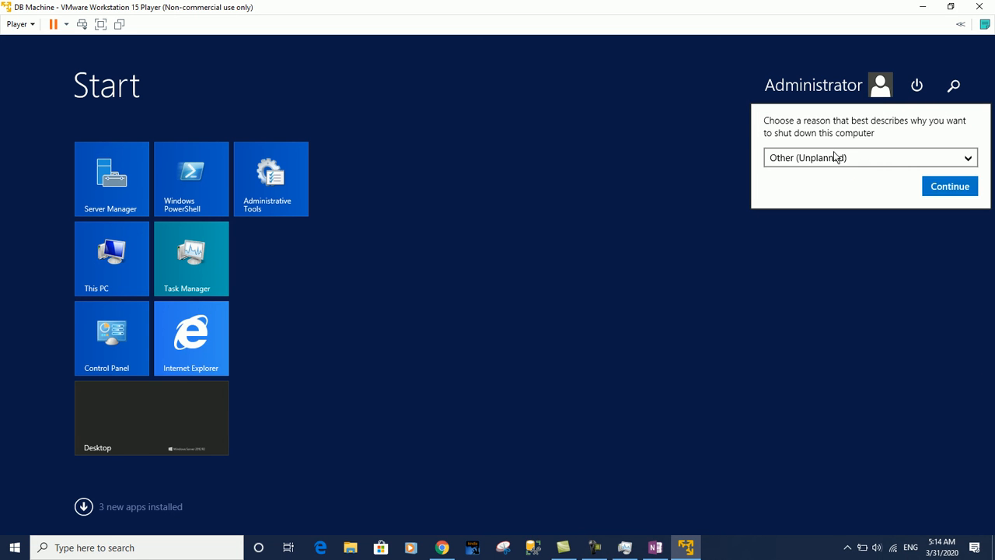
{"action": "left_click", "coordinate": [945, 189]}
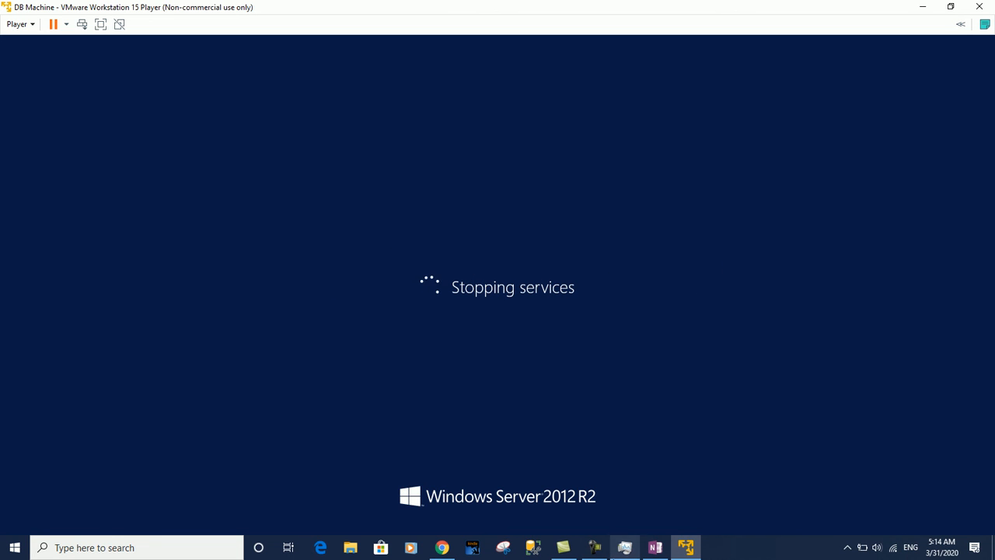
{"action": "left_click", "coordinate": [603, 553]}
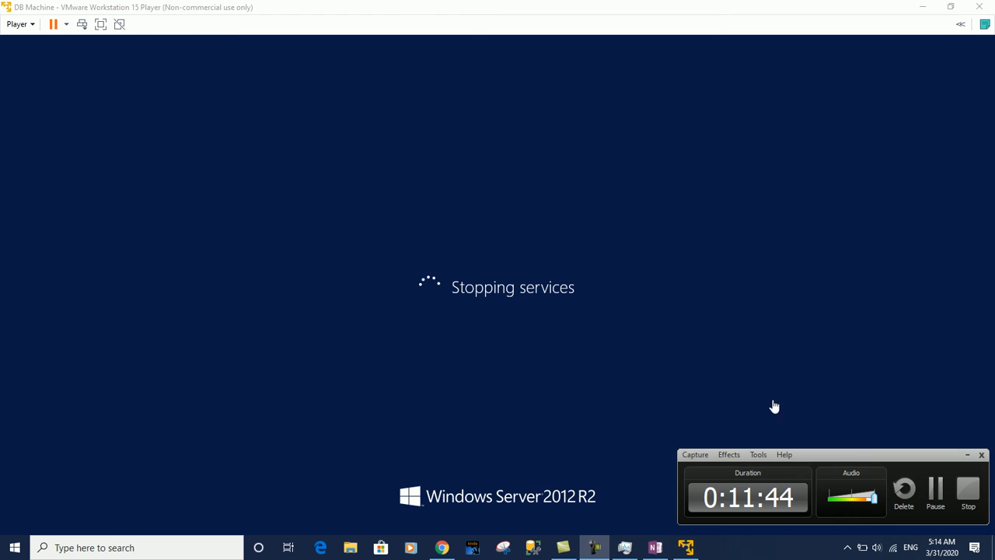
{"action": "left_click", "coordinate": [937, 494]}
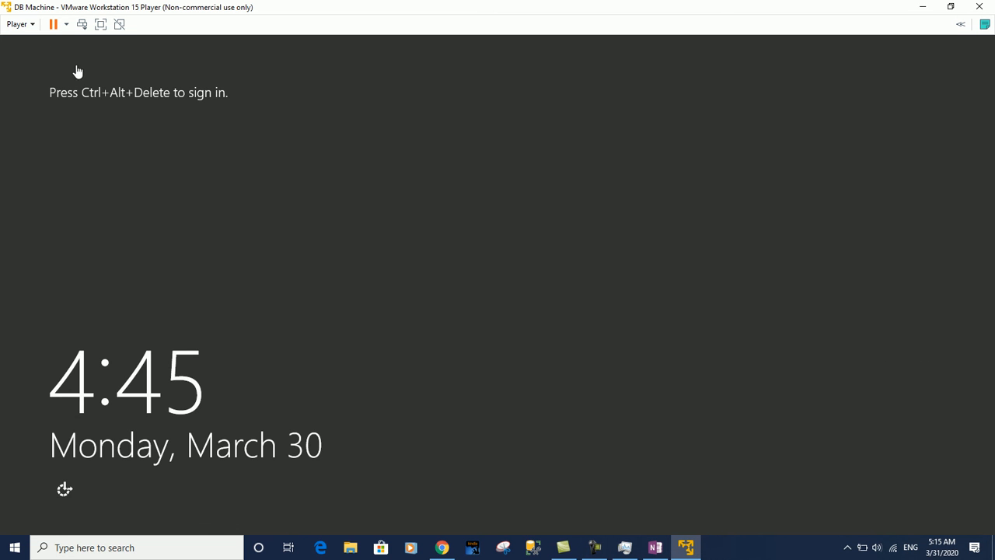
Send Ctrl+Alt+Delete to the virtual machine and sign in by entering the account password.
{"action": "left_click", "coordinate": [82, 28]}
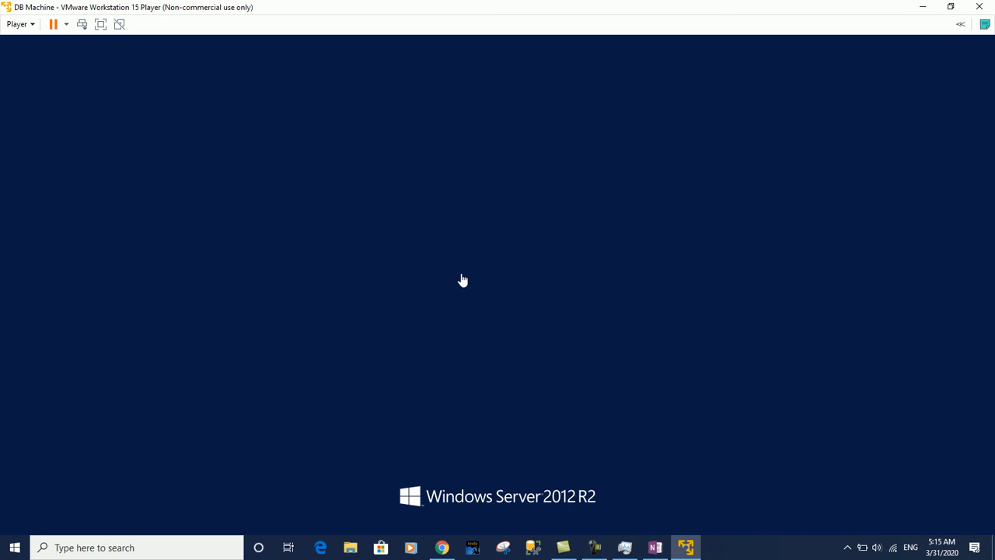
{"action": "type", "text": "•••••••••"}
{"action": "key", "text": "Return"}
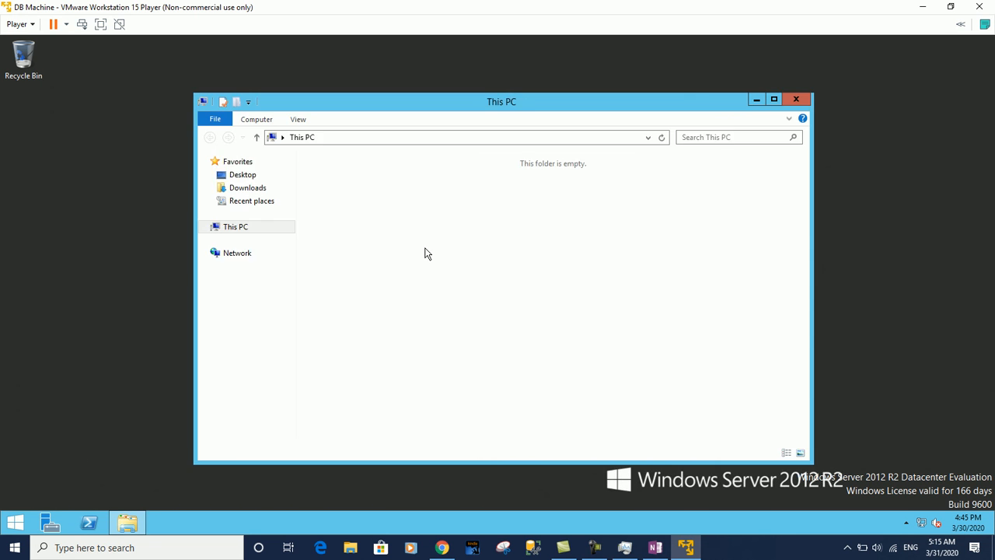
Launch SQL Server 2016 setup from DVD drive D:, minimize the This PC window and close Server Manager.
{"action": "double_click", "coordinate": [525, 282]}
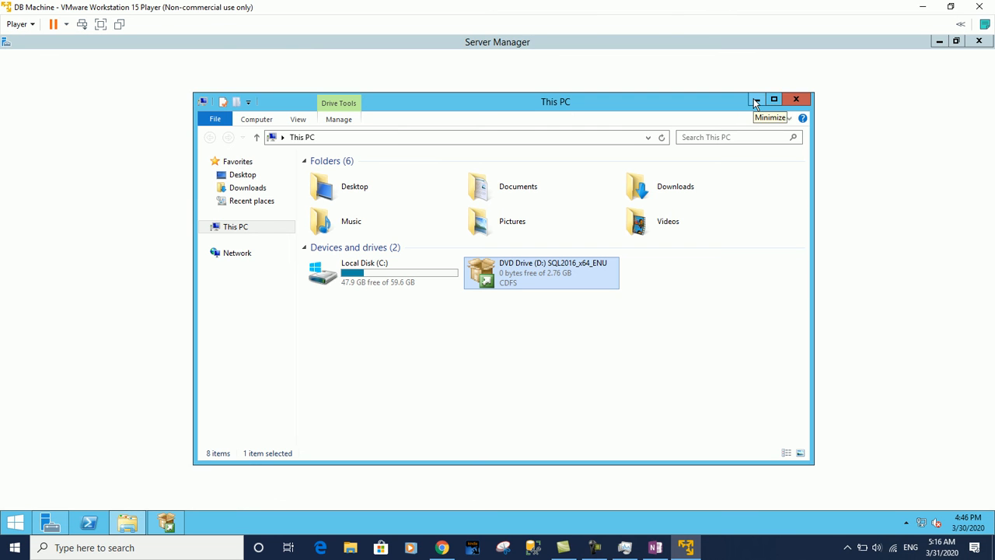
{"action": "left_click", "coordinate": [756, 102]}
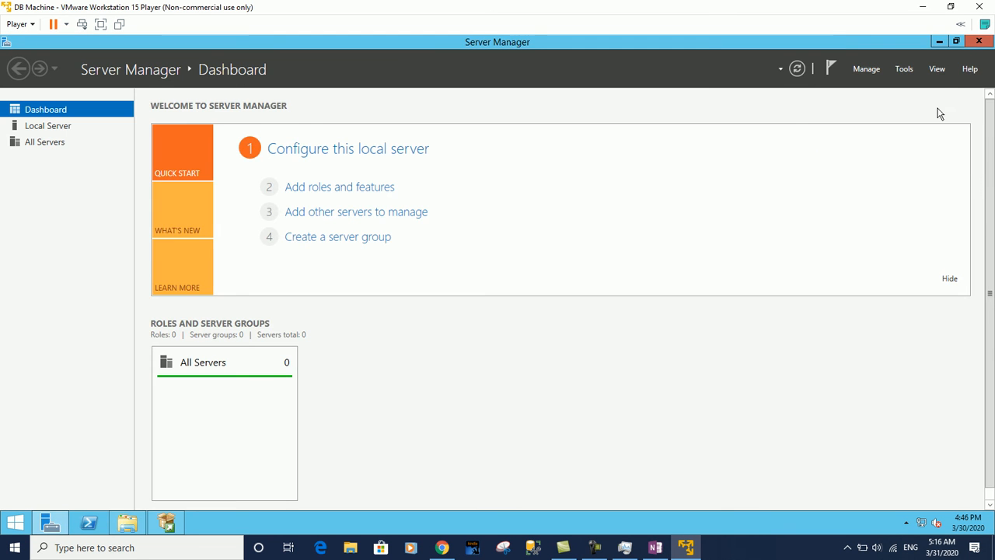
{"action": "left_click", "coordinate": [979, 41]}
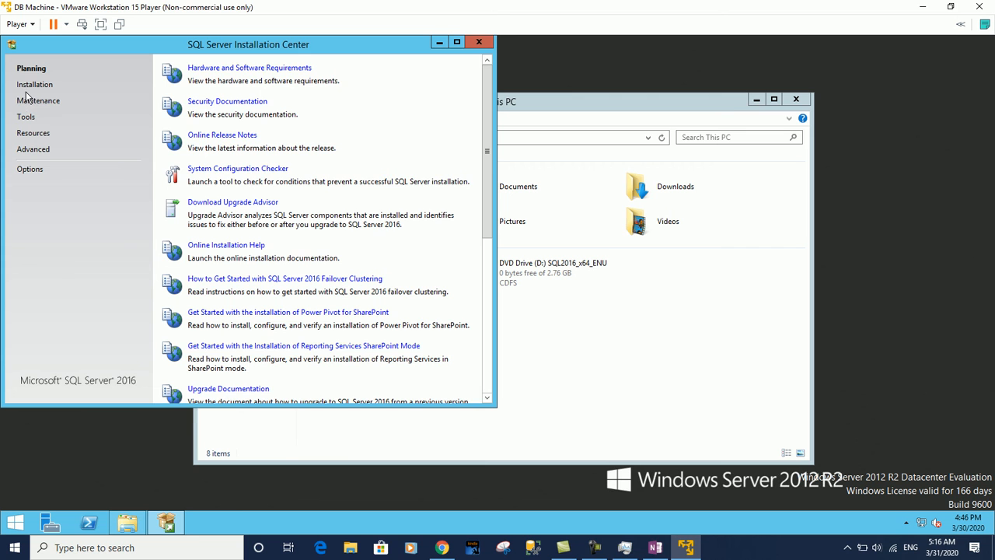
Open the SQL Server Management Tools download page from the Installation Center in a maximized browser window.
{"action": "left_click", "coordinate": [38, 86]}
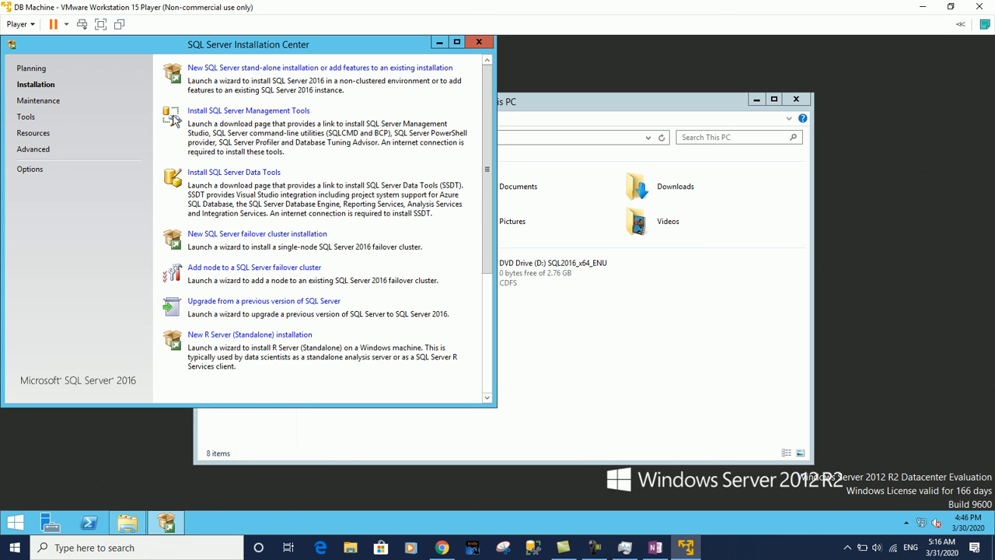
{"action": "left_click", "coordinate": [251, 114]}
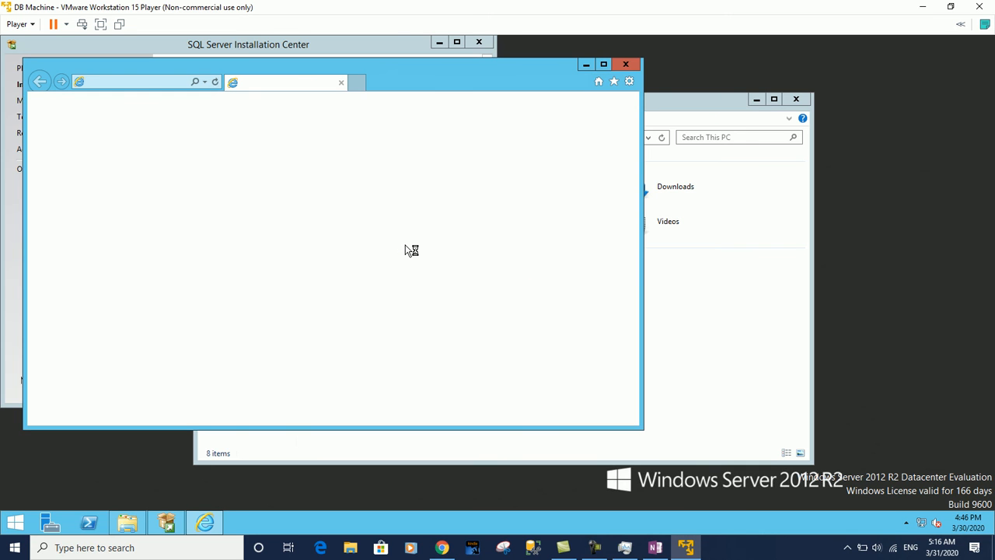
{"action": "double_click", "coordinate": [420, 70]}
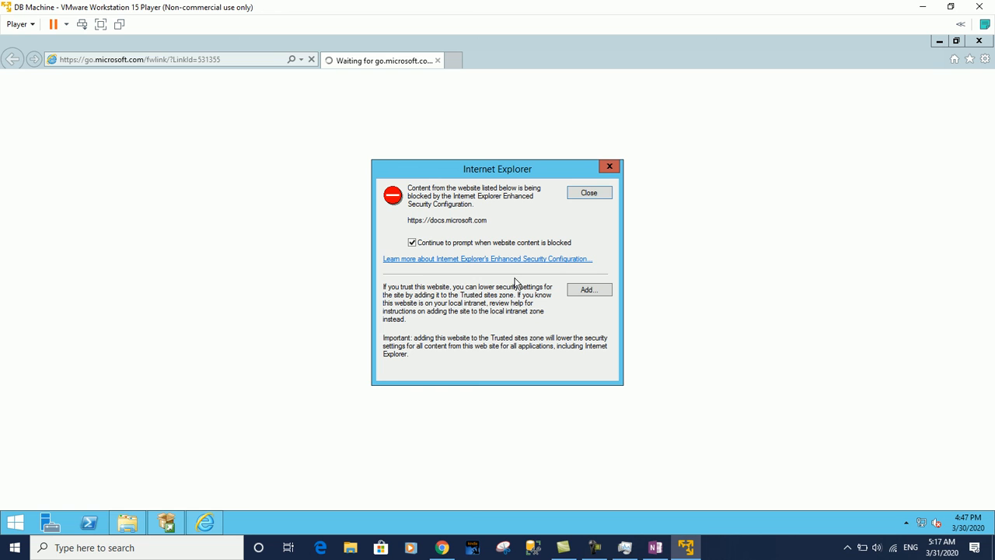
{"action": "left_click", "coordinate": [584, 294]}
{"action": "left_click", "coordinate": [587, 266]}
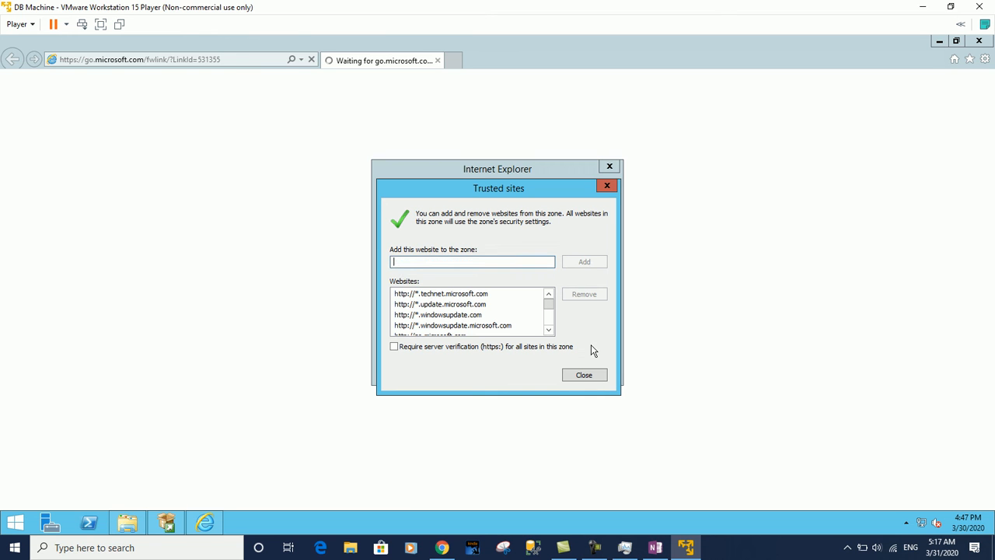
{"action": "left_click", "coordinate": [590, 374]}
{"action": "left_click", "coordinate": [577, 195]}
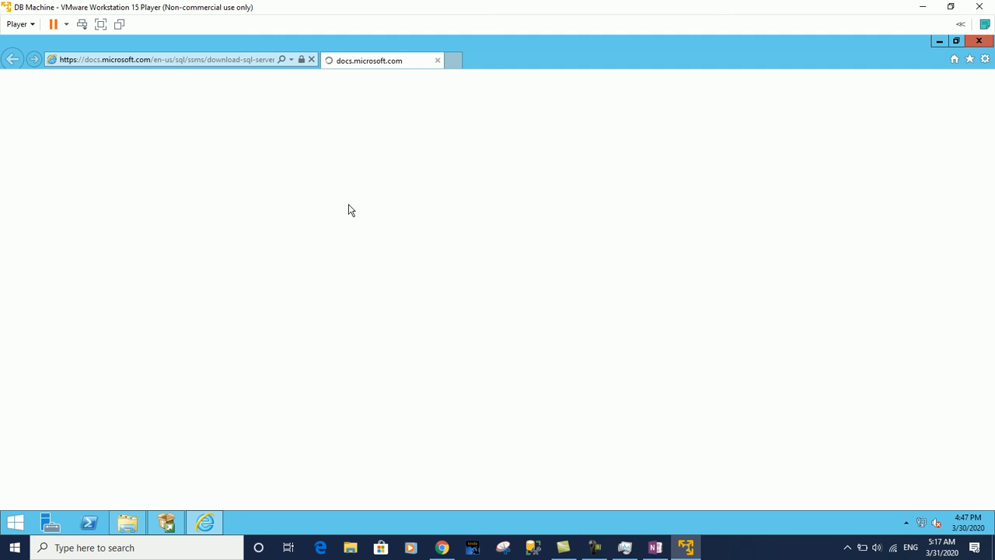
{"action": "left_click", "coordinate": [587, 291]}
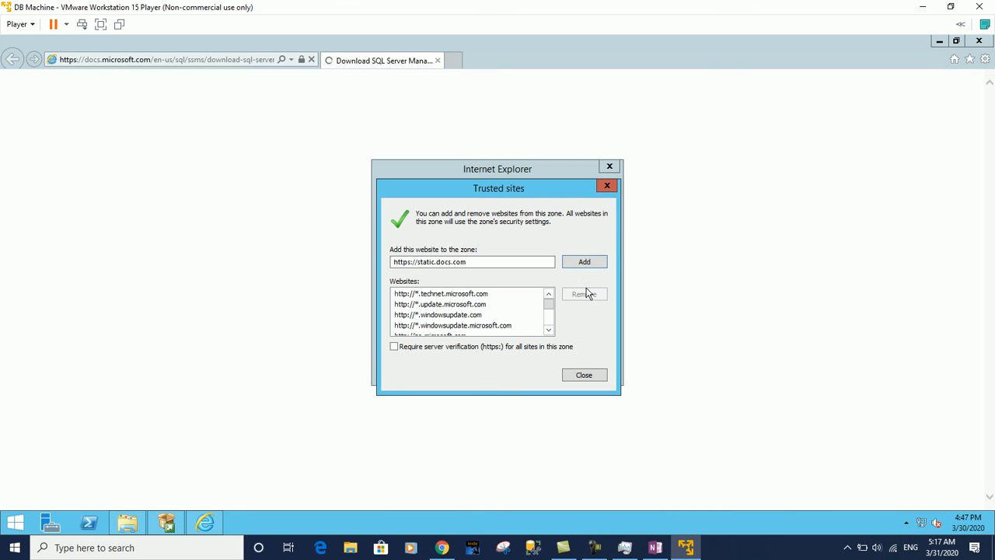
{"action": "left_click", "coordinate": [579, 374]}
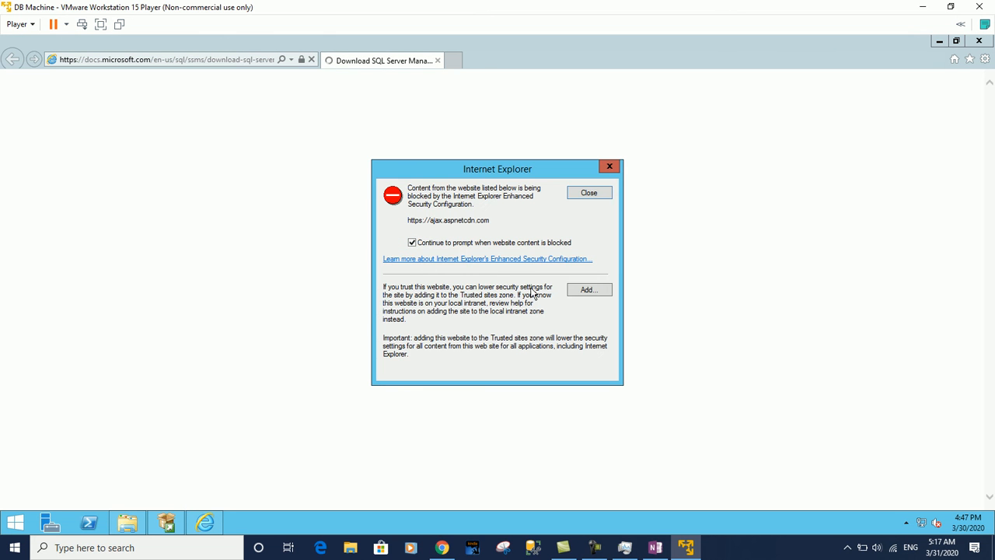
{"action": "left_click", "coordinate": [594, 288]}
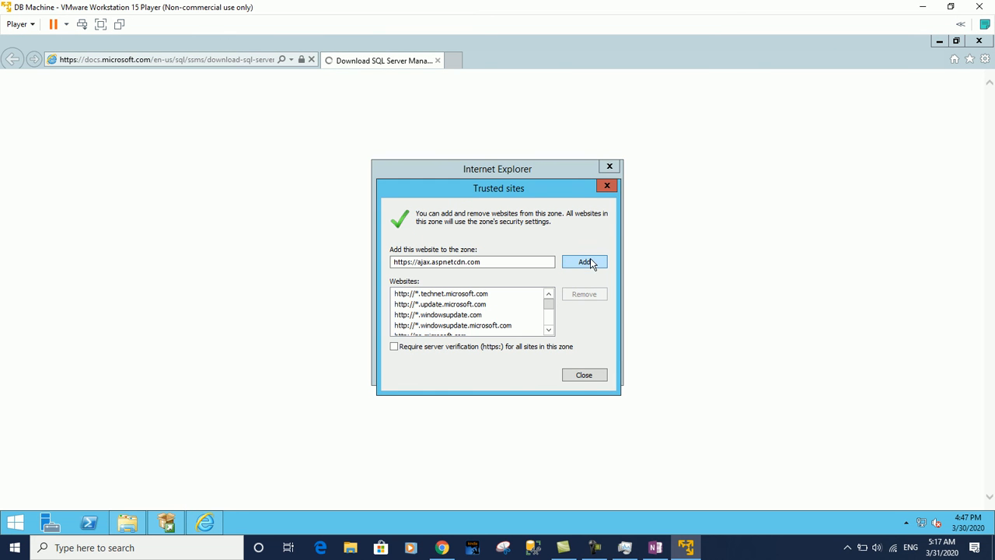
{"action": "left_click", "coordinate": [589, 263]}
{"action": "left_click", "coordinate": [583, 374]}
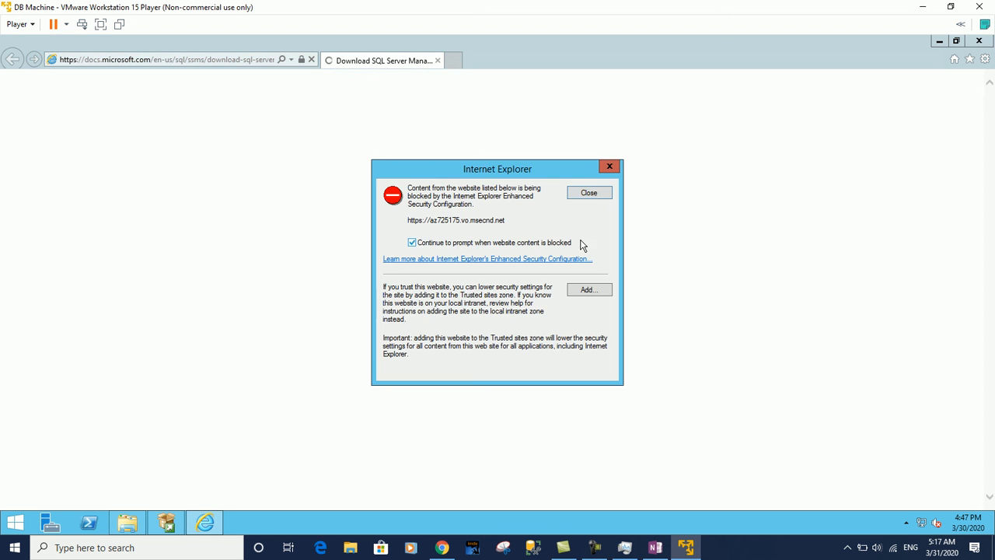
Dismiss the remaining blocked-content prompts and set up Internet Explorer 11 without the recommended settings.
{"action": "left_click", "coordinate": [591, 195]}
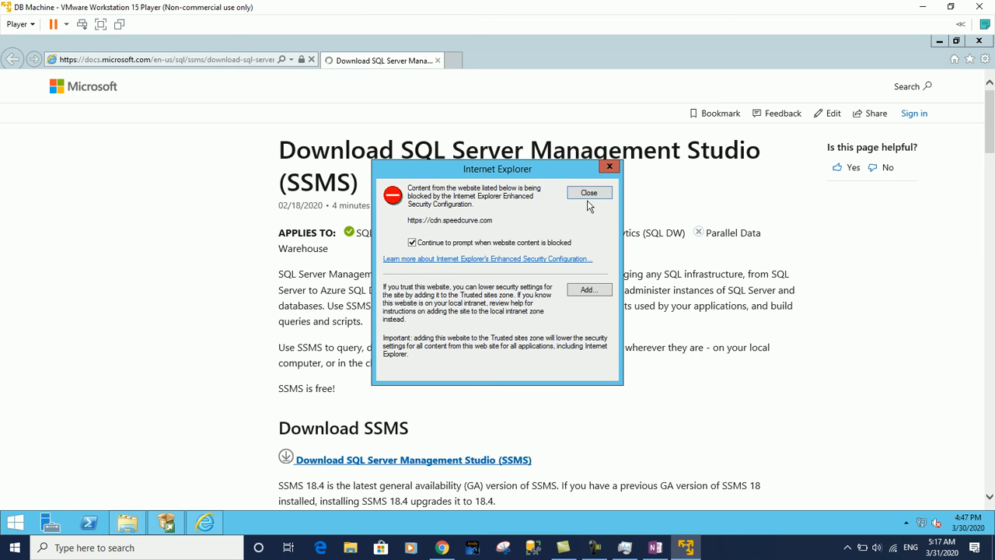
{"action": "left_click", "coordinate": [588, 194]}
{"action": "left_click", "coordinate": [601, 195]}
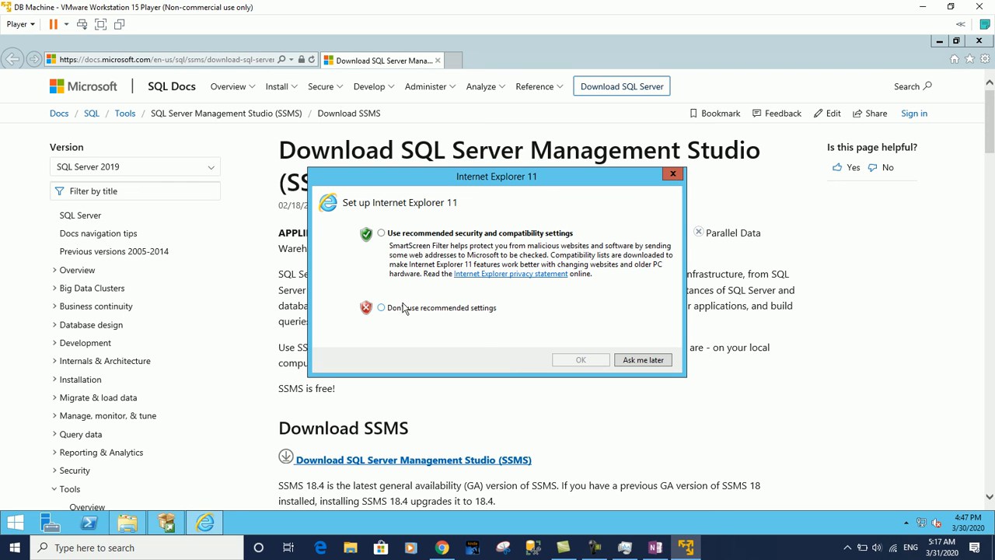
{"action": "left_click", "coordinate": [386, 311]}
{"action": "left_click", "coordinate": [589, 360]}
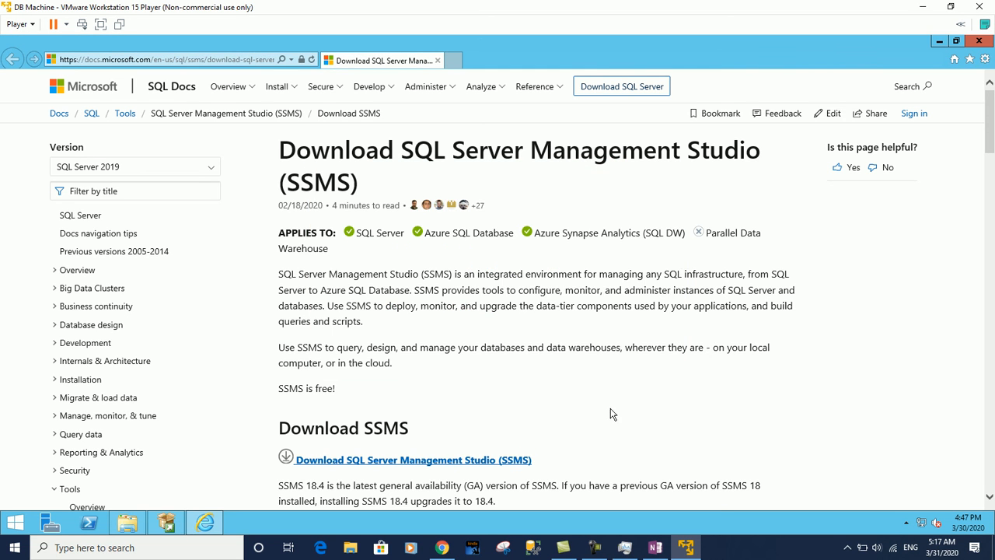
{"action": "scroll", "coordinate": [579, 375], "scroll_direction": "down", "scroll_amount": 1}
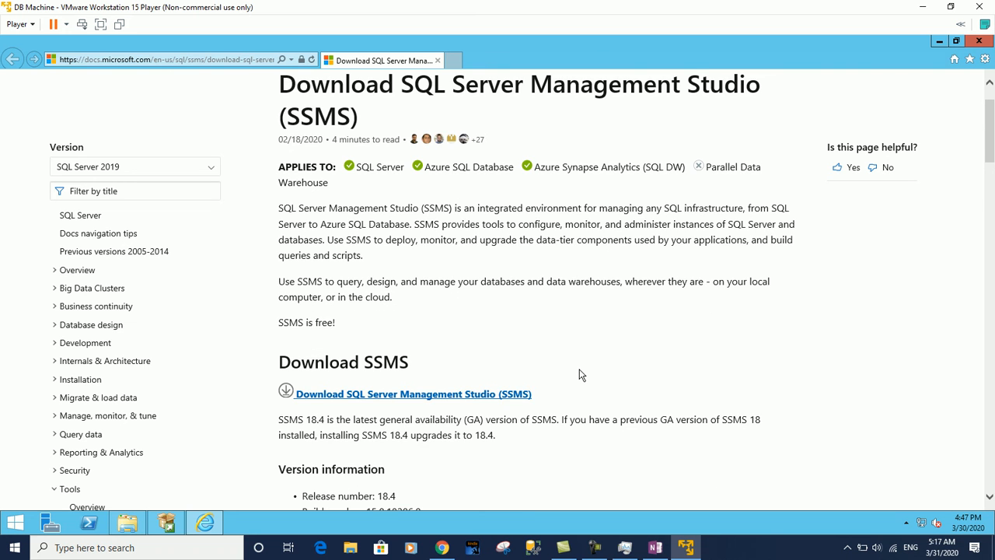
{"action": "scroll", "coordinate": [577, 359], "scroll_direction": "down", "scroll_amount": 1}
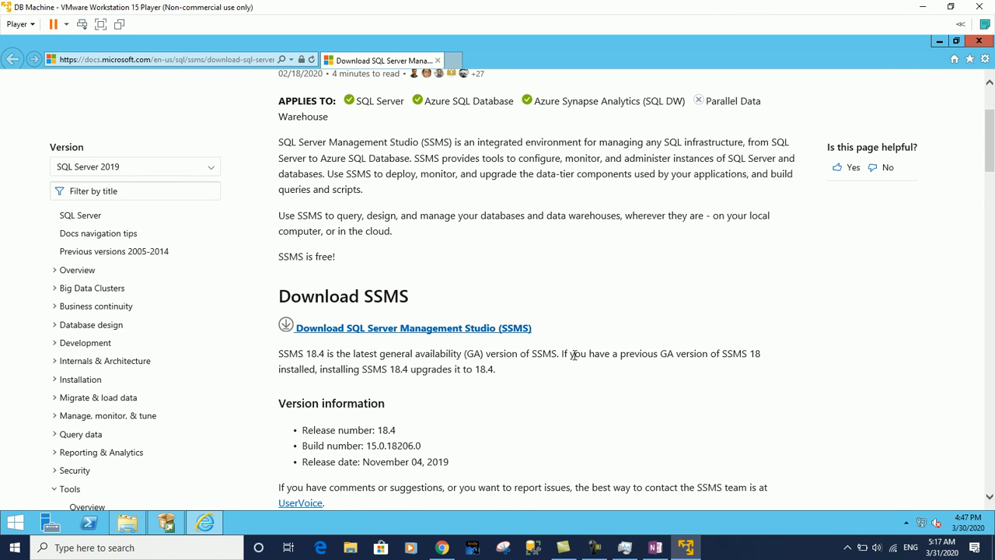
{"action": "scroll", "coordinate": [574, 355], "scroll_direction": "down", "scroll_amount": 1}
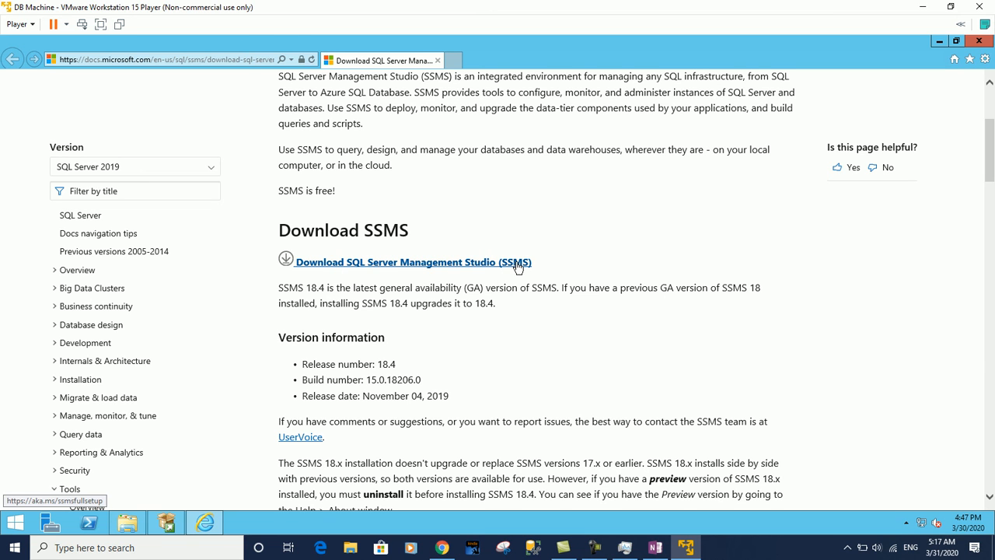
{"action": "left_click", "coordinate": [382, 264]}
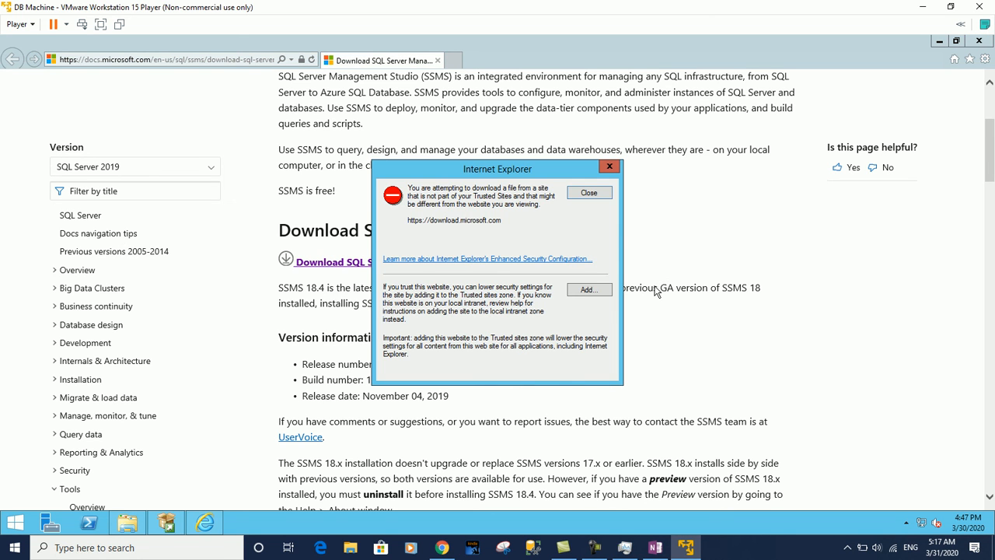
{"action": "left_click", "coordinate": [589, 289]}
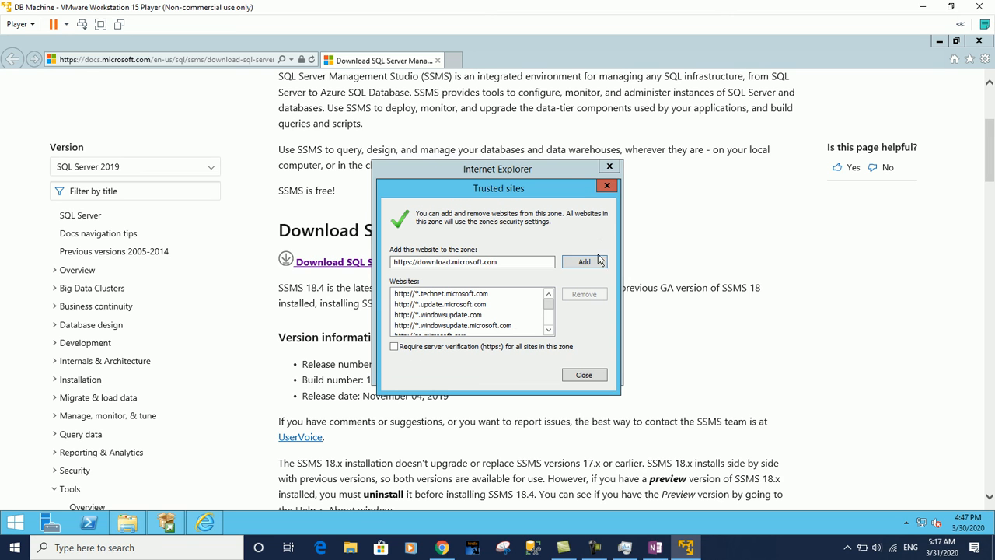
{"action": "left_click", "coordinate": [584, 263]}
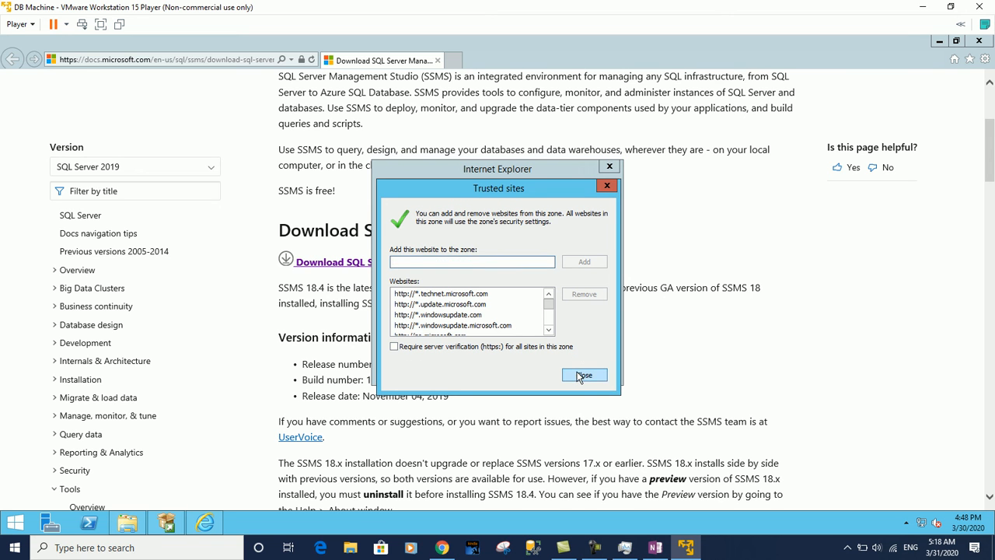
{"action": "left_click", "coordinate": [582, 376]}
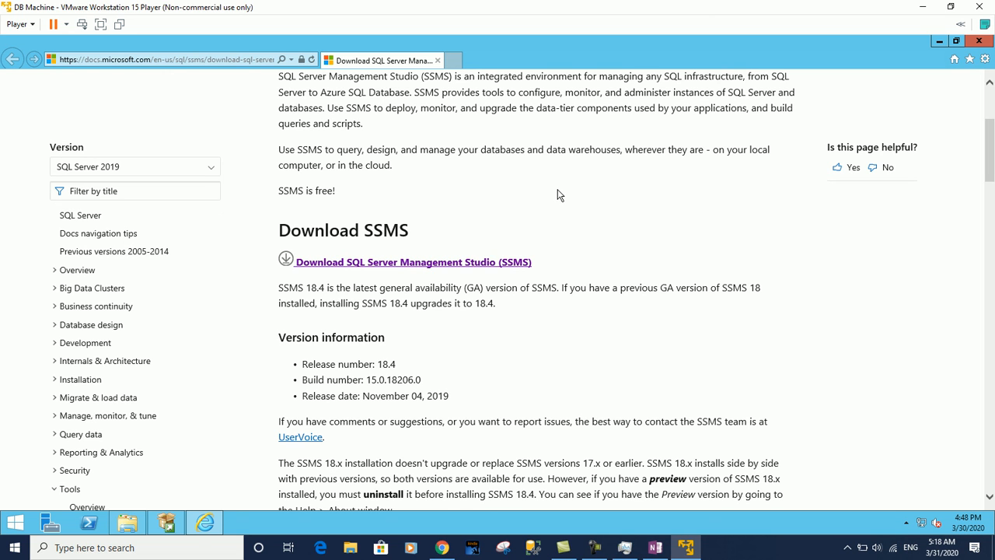
Download SQL Server Management Studio again and save SSMS-Setup-ENU to the Desktop.
{"action": "left_click", "coordinate": [450, 265]}
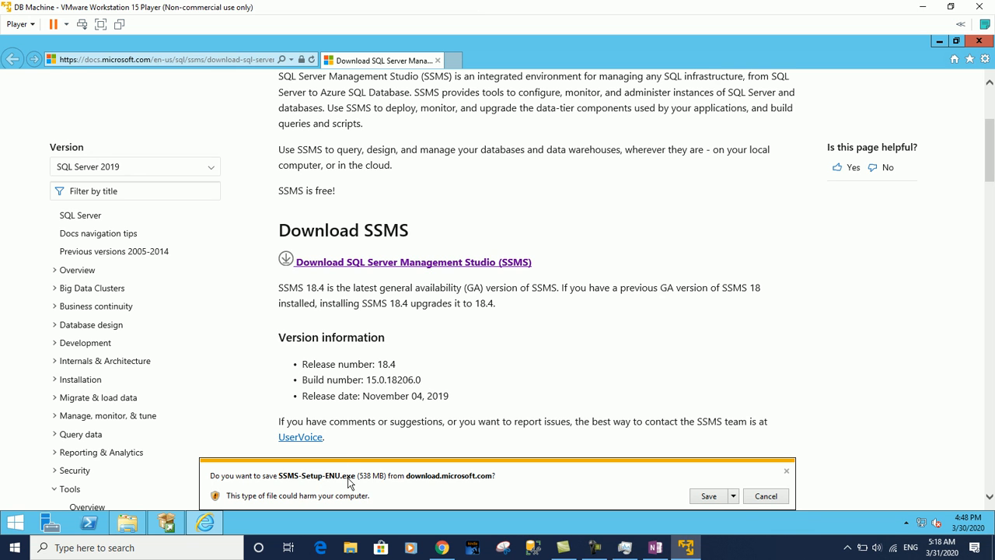
{"action": "left_click", "coordinate": [734, 496]}
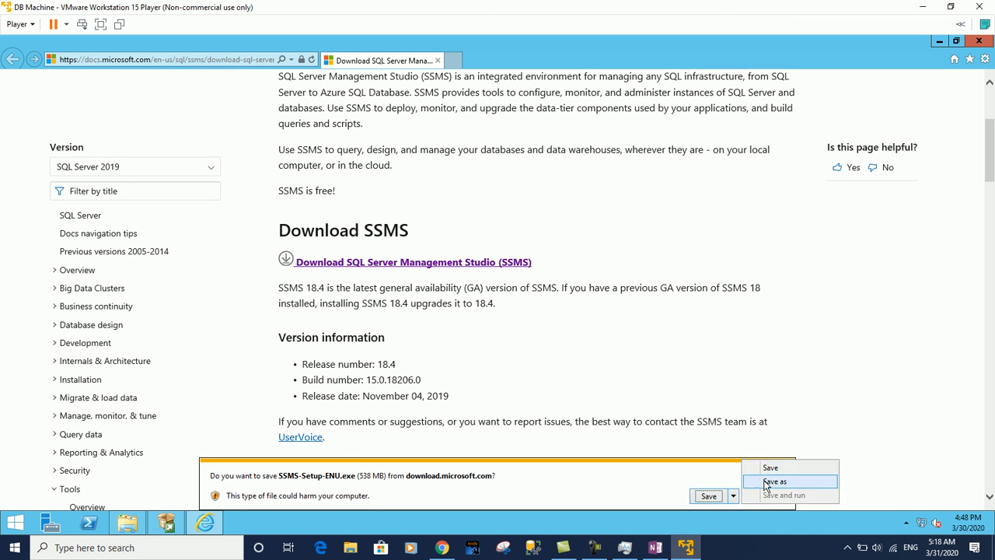
{"action": "left_click", "coordinate": [768, 482]}
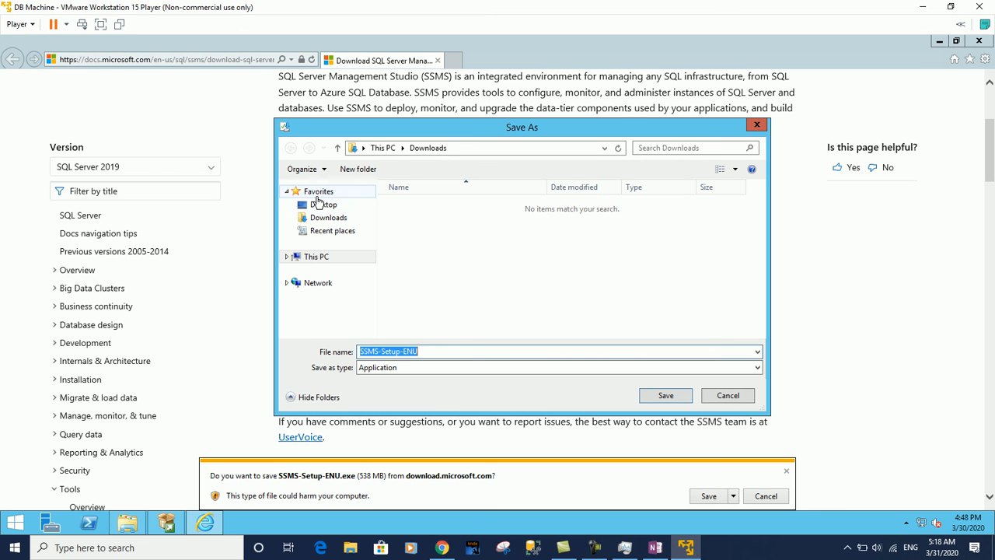
{"action": "left_click", "coordinate": [311, 205]}
{"action": "left_click", "coordinate": [665, 396]}
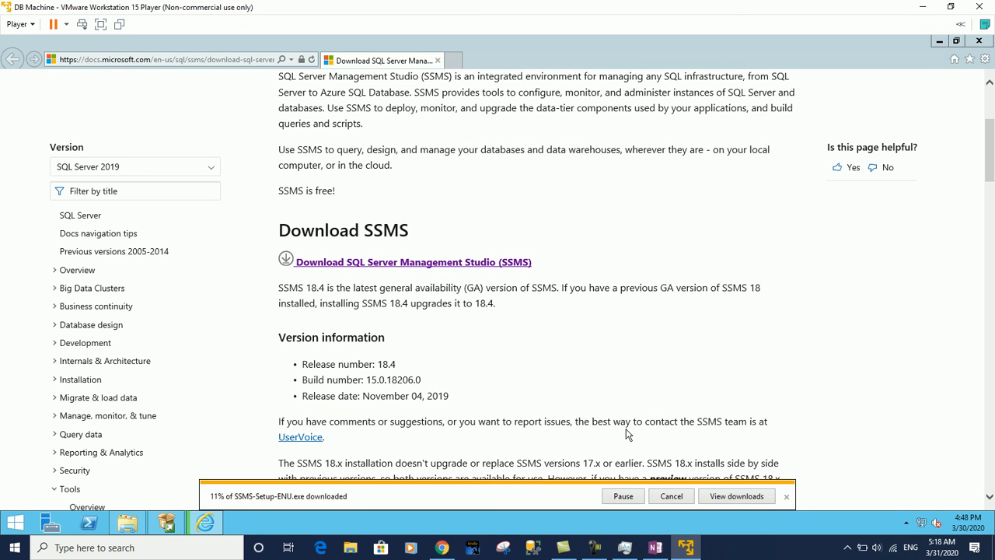
Close the SQL Server Installation Center and the This PC window, and return to the SSMS download page.
{"action": "left_click", "coordinate": [940, 41]}
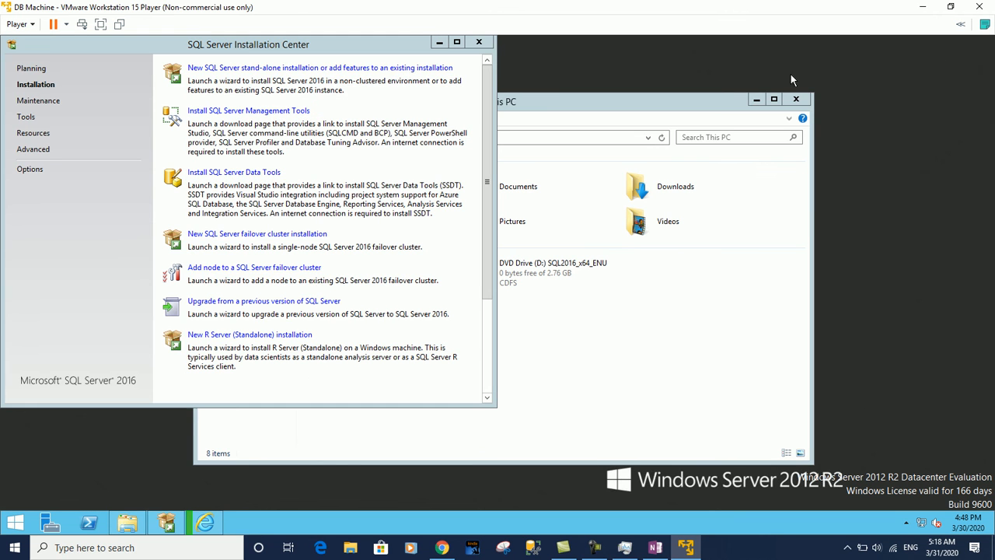
{"action": "left_click", "coordinate": [479, 41]}
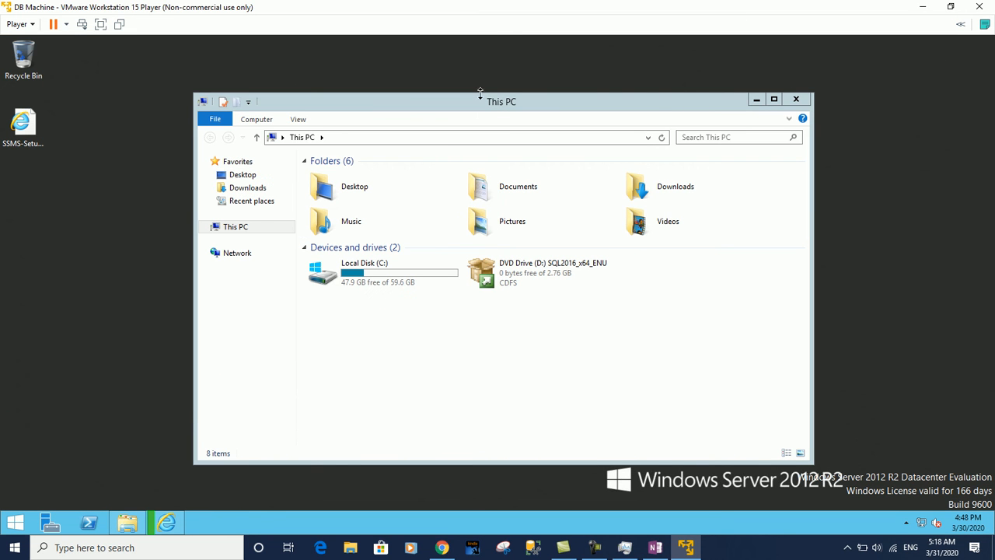
{"action": "left_click", "coordinate": [801, 101]}
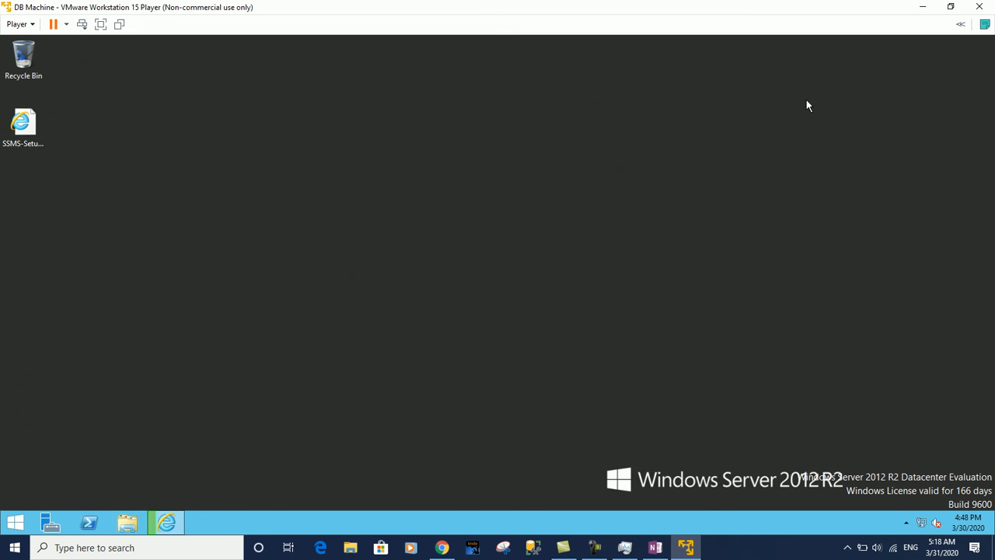
{"action": "left_click", "coordinate": [165, 527]}
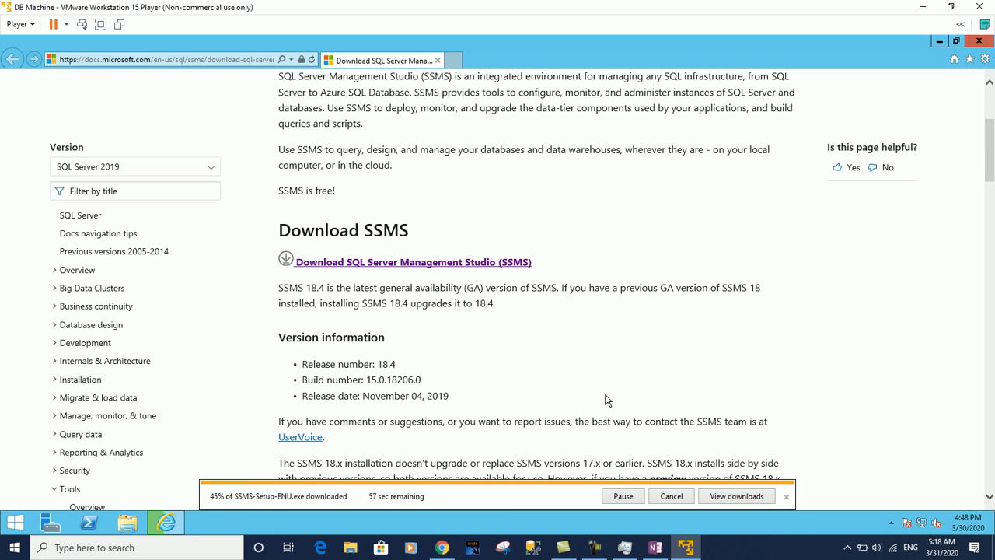
{"action": "key", "text": "F9"}
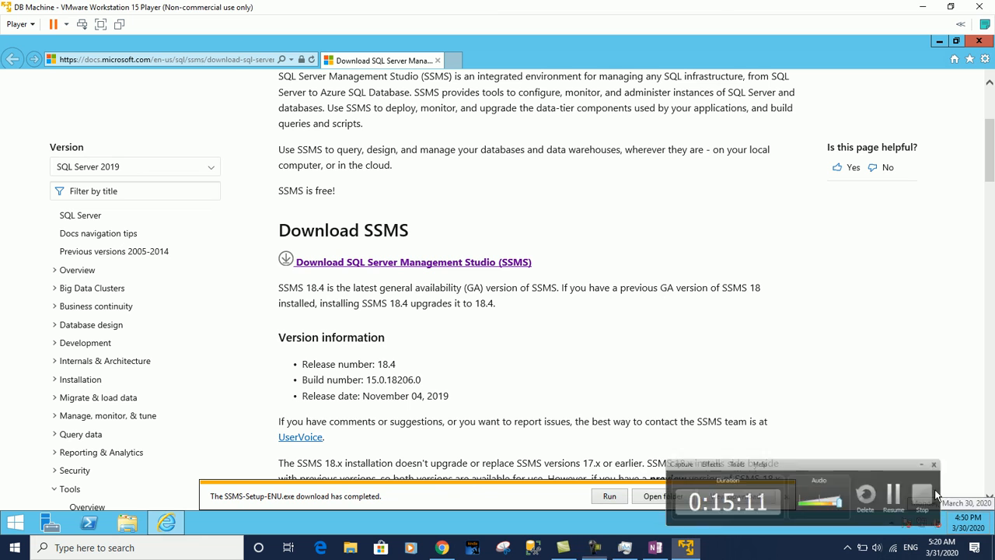
{"action": "key", "text": "F9"}
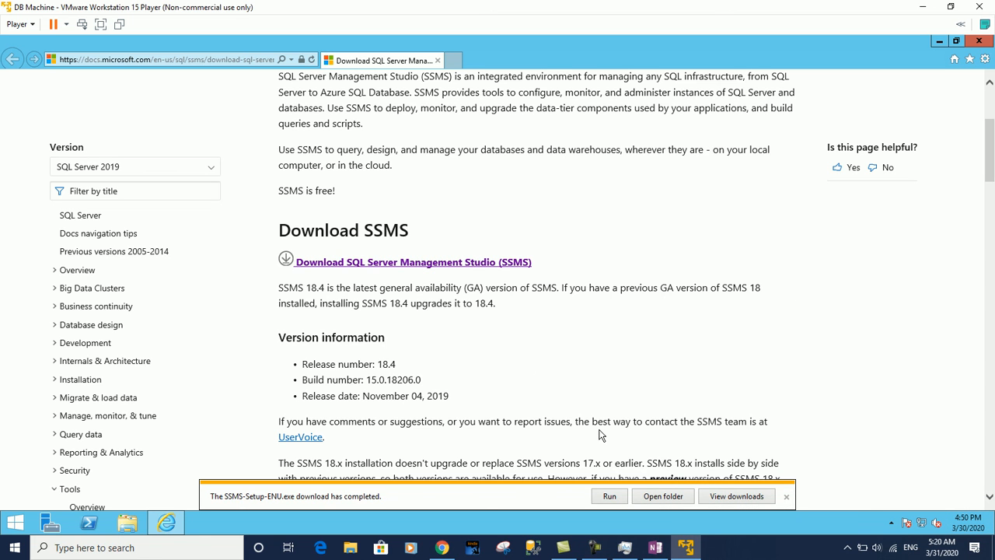
Check the downloaded SSMS-Setup-ENU file on the desktop and close Internet Explorer.
{"action": "left_click", "coordinate": [940, 42]}
{"action": "left_click", "coordinate": [25, 127]}
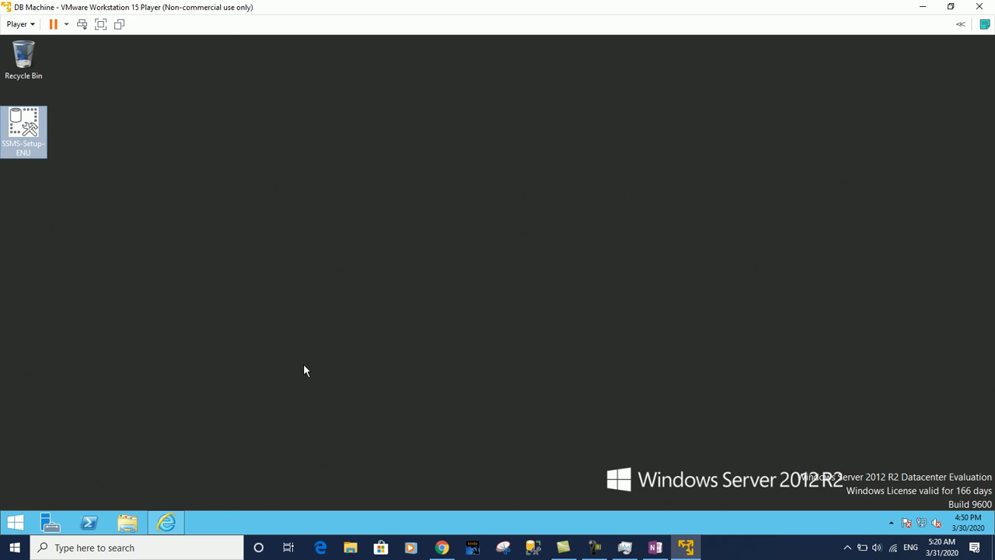
{"action": "left_click", "coordinate": [166, 522]}
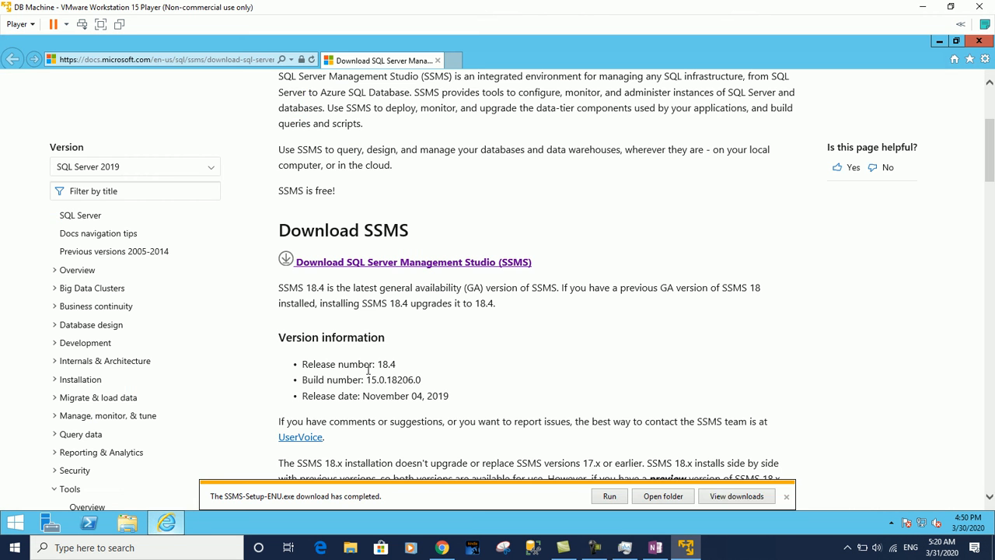
{"action": "left_click", "coordinate": [983, 44]}
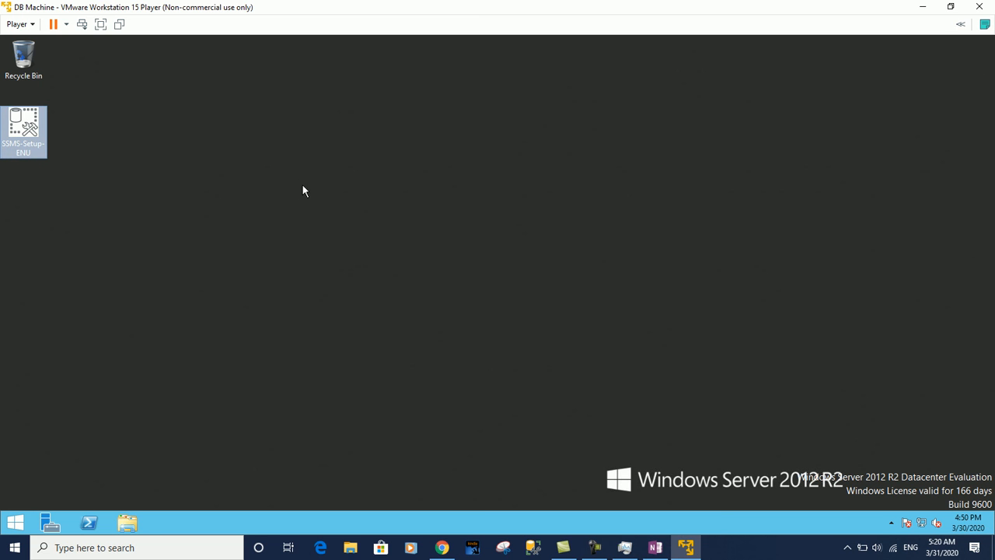
{"action": "left_click", "coordinate": [353, 197]}
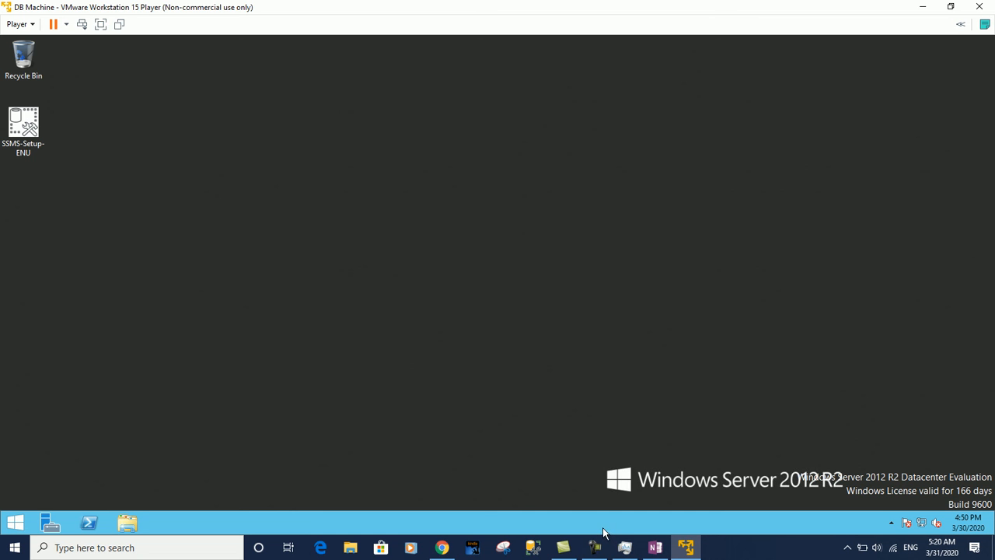
{"action": "mouse_move", "coordinate": [597, 552]}
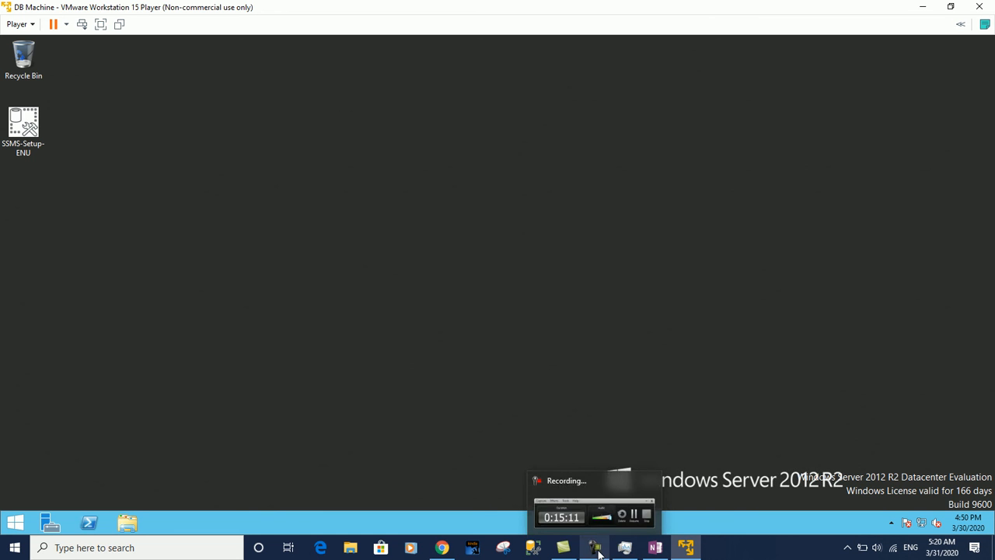
{"action": "left_click", "coordinate": [597, 552]}
{"action": "left_click", "coordinate": [936, 489]}
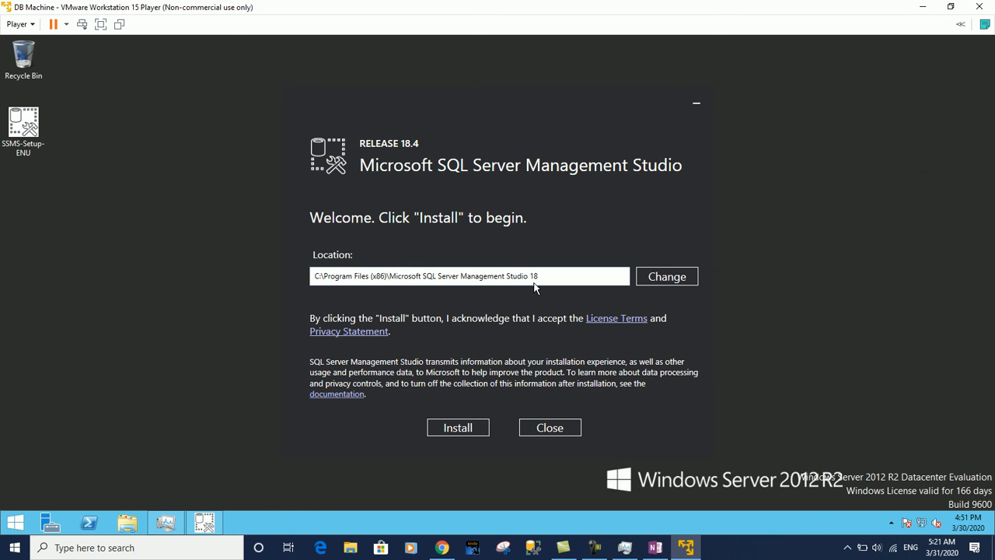
{"action": "left_click", "coordinate": [594, 547]}
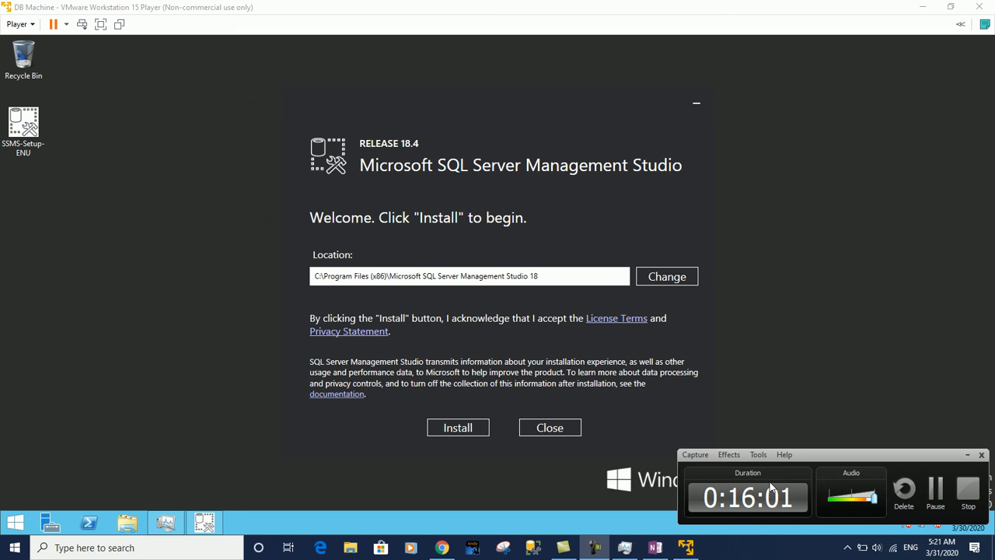
{"action": "left_click", "coordinate": [967, 455]}
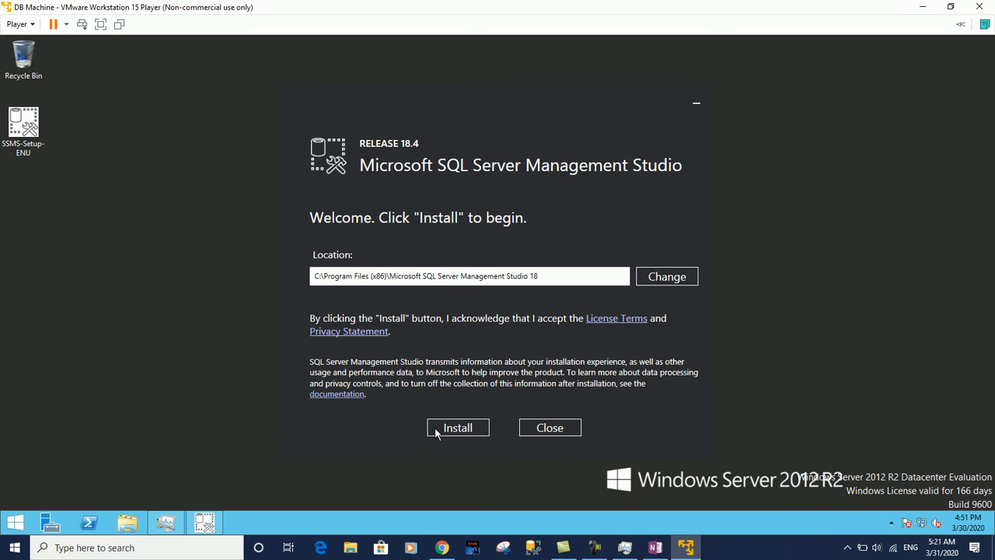
Start installing SQL Server Management Studio 18.4 in its default location under C:\Program Files (x86).
{"action": "left_click", "coordinate": [464, 432]}
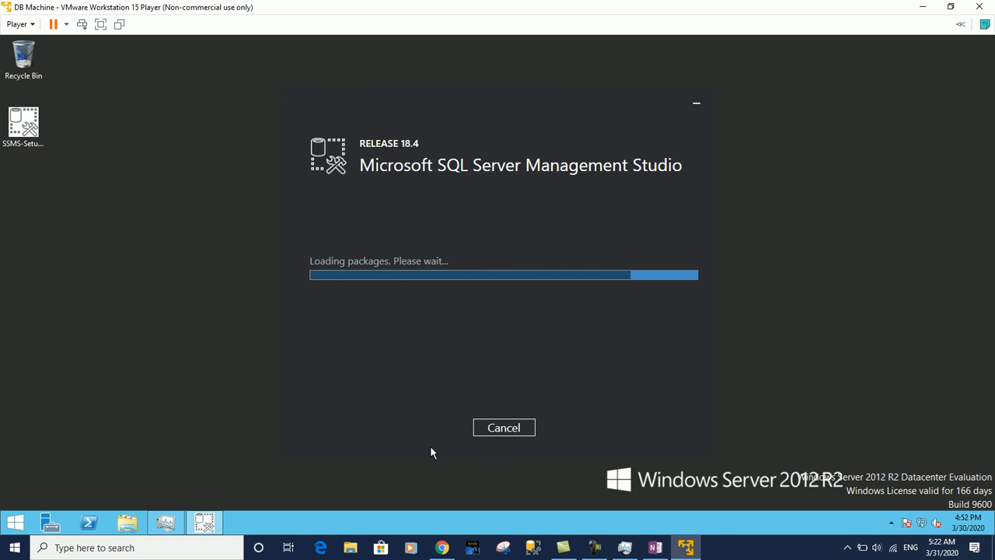
{"action": "left_click", "coordinate": [597, 549]}
{"action": "left_click", "coordinate": [936, 491]}
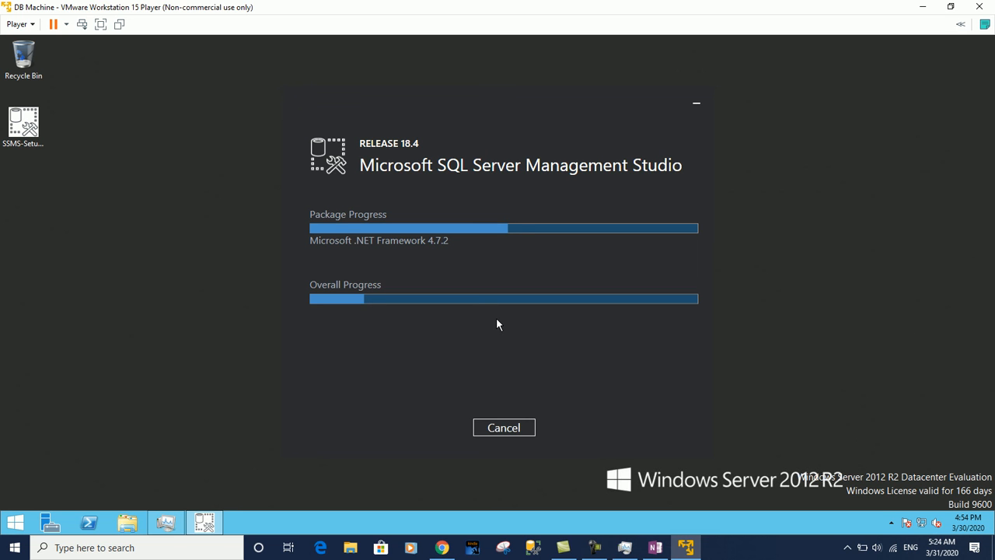
{"action": "left_click", "coordinate": [594, 548]}
{"action": "left_click", "coordinate": [936, 509]}
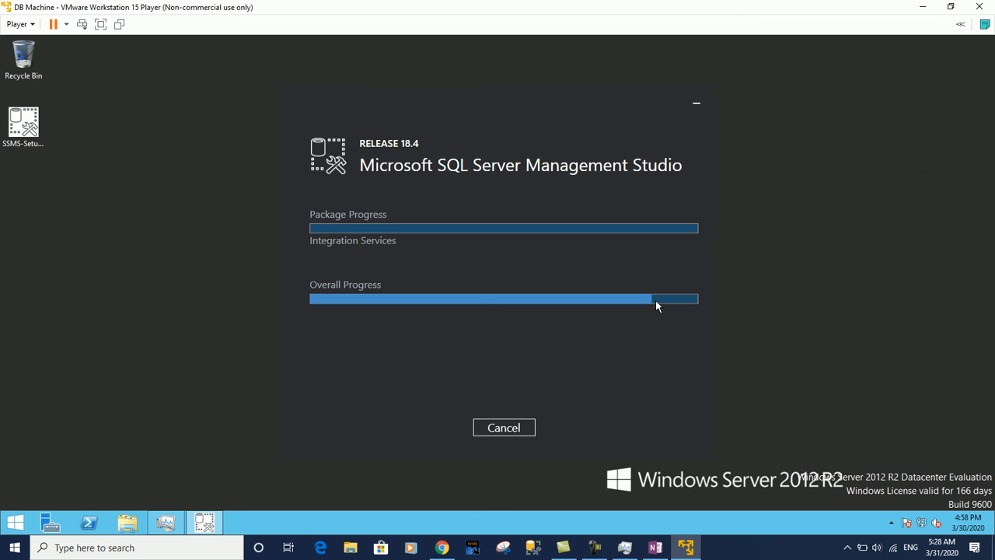
{"action": "left_click", "coordinate": [596, 548]}
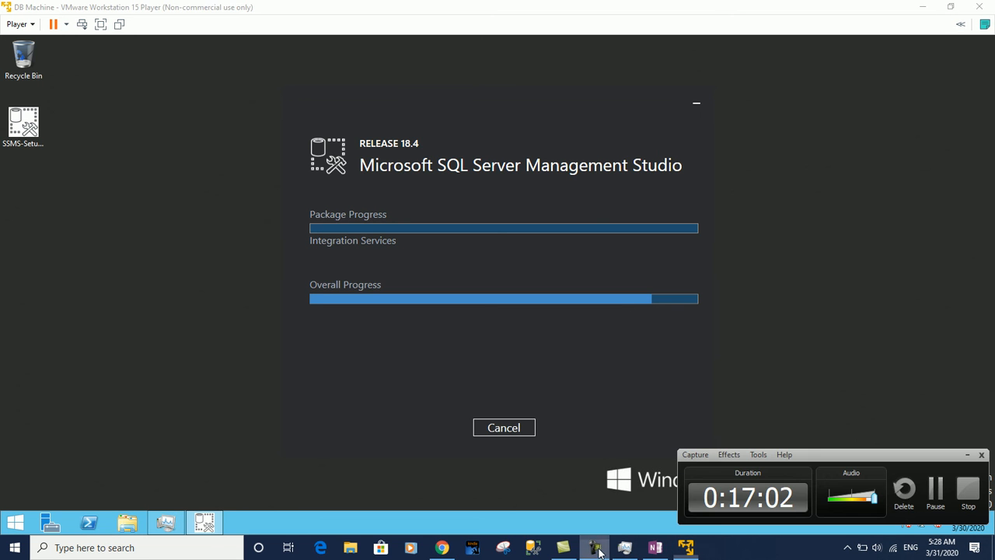
{"action": "left_click", "coordinate": [936, 488]}
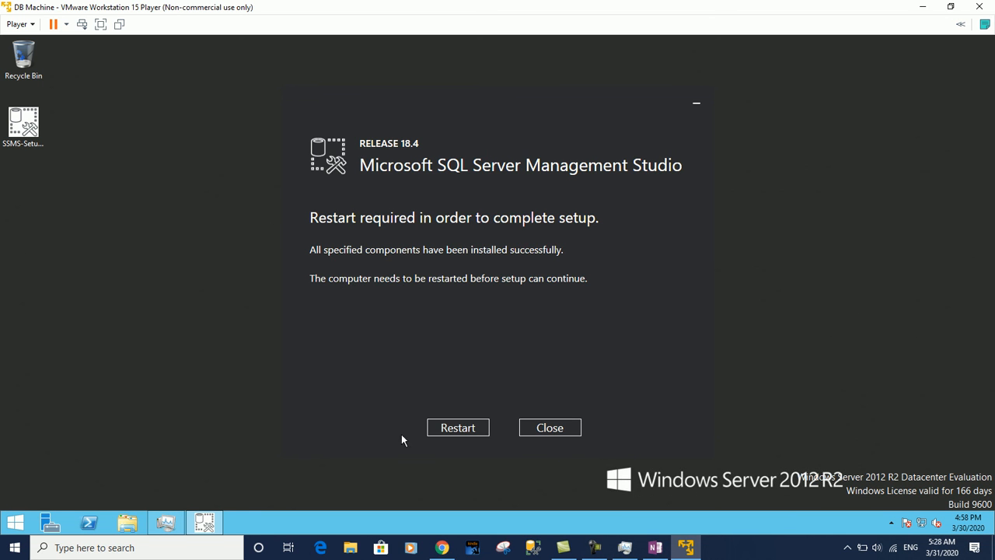
Restart the virtual machine from the SQL Server Management Studio installer to complete setup.
{"action": "left_click", "coordinate": [459, 429]}
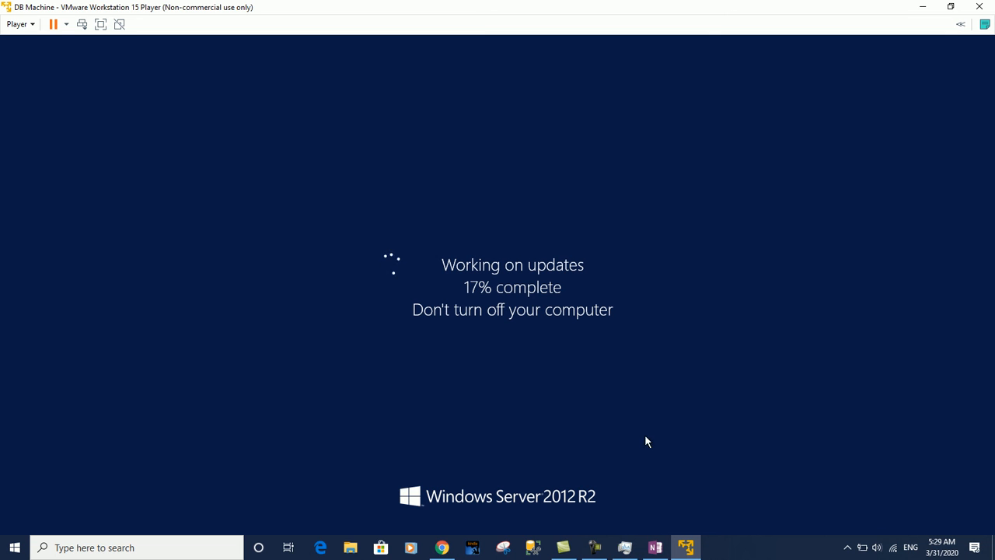
{"action": "left_click", "coordinate": [593, 549]}
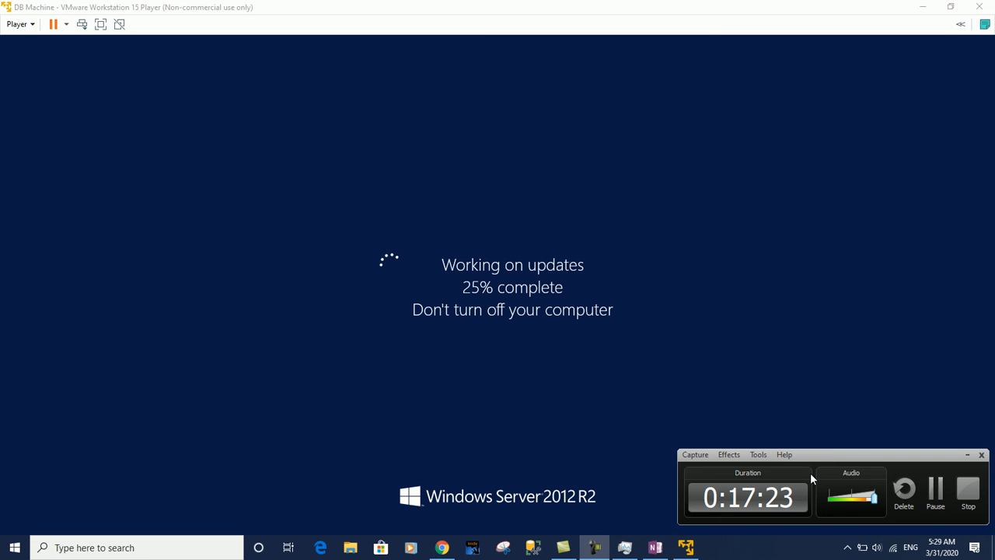
{"action": "left_click", "coordinate": [936, 489]}
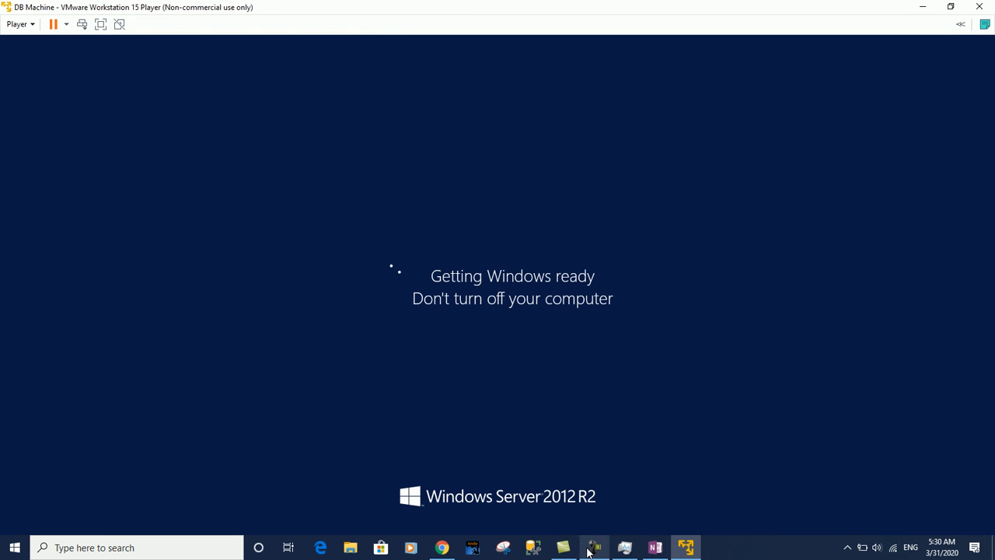
{"action": "mouse_move", "coordinate": [589, 549]}
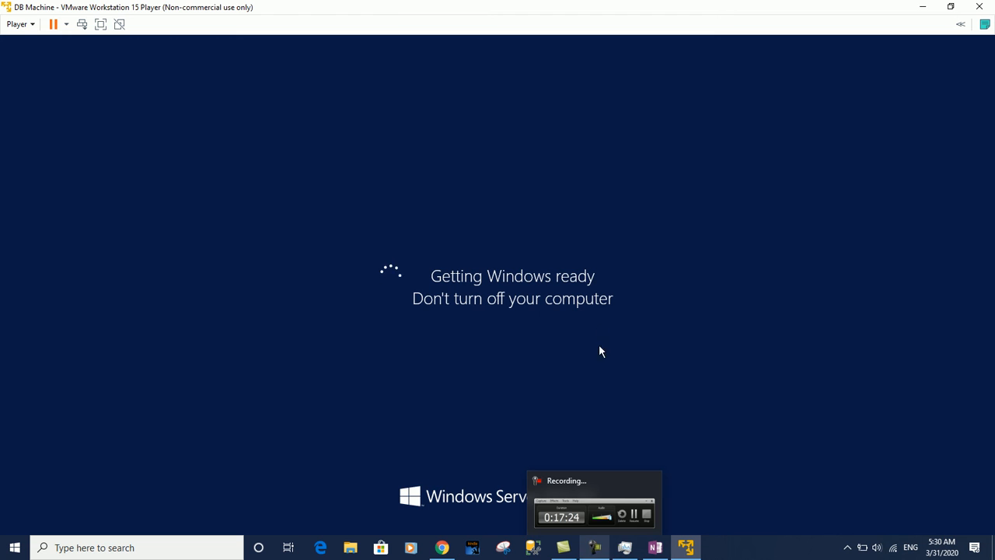
{"action": "left_click", "coordinate": [594, 548]}
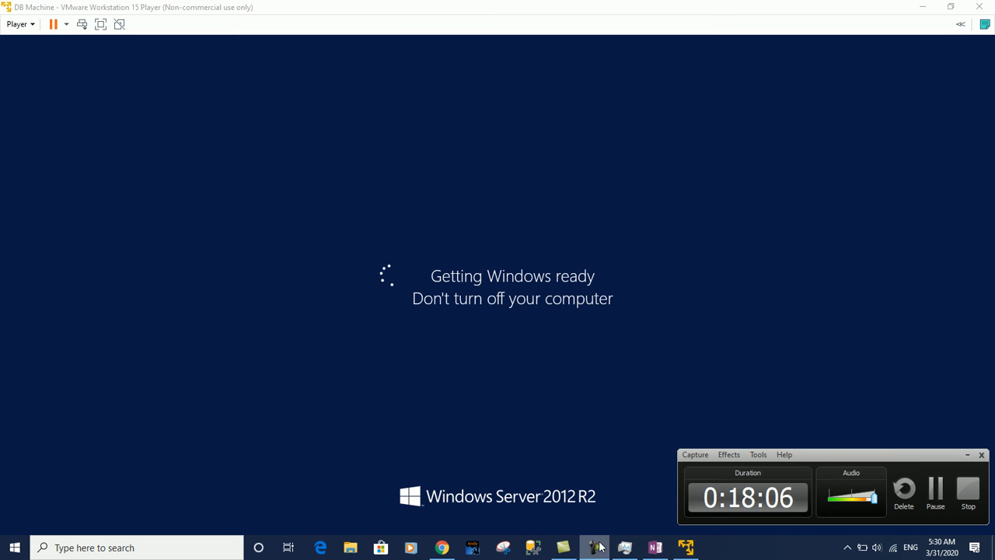
{"action": "left_click", "coordinate": [936, 488]}
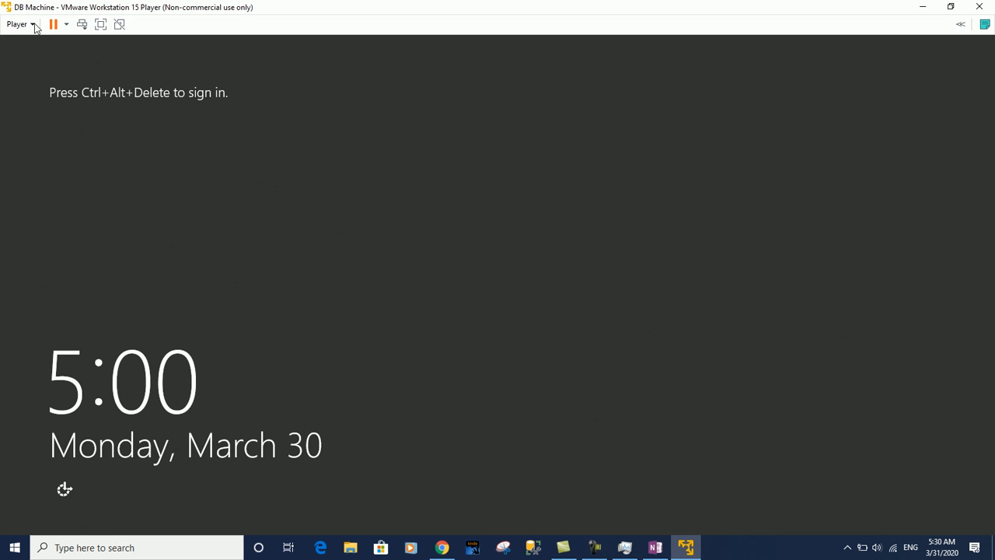
Sign in to Windows Server as Administrator with the account password.
{"action": "left_click", "coordinate": [81, 24]}
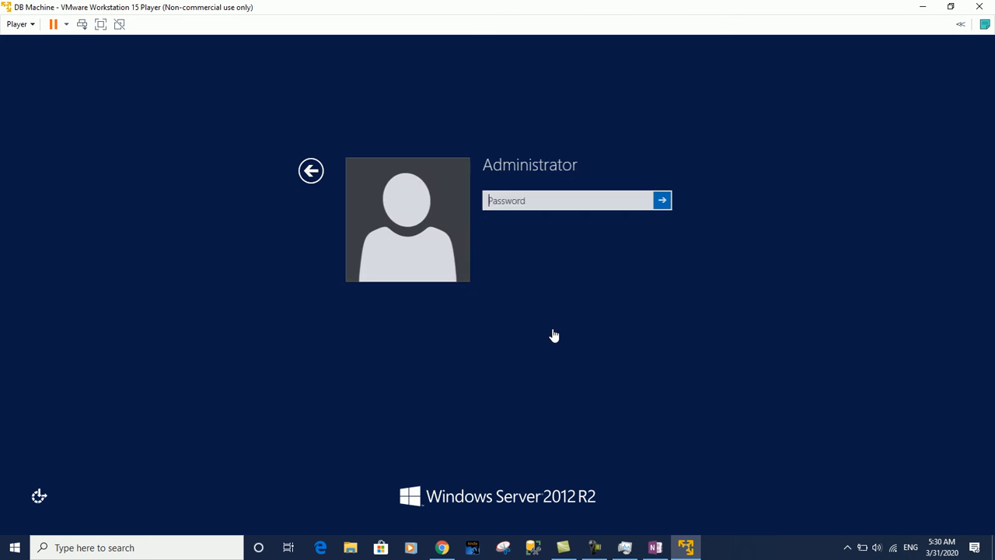
{"action": "type", "text": "**********"}
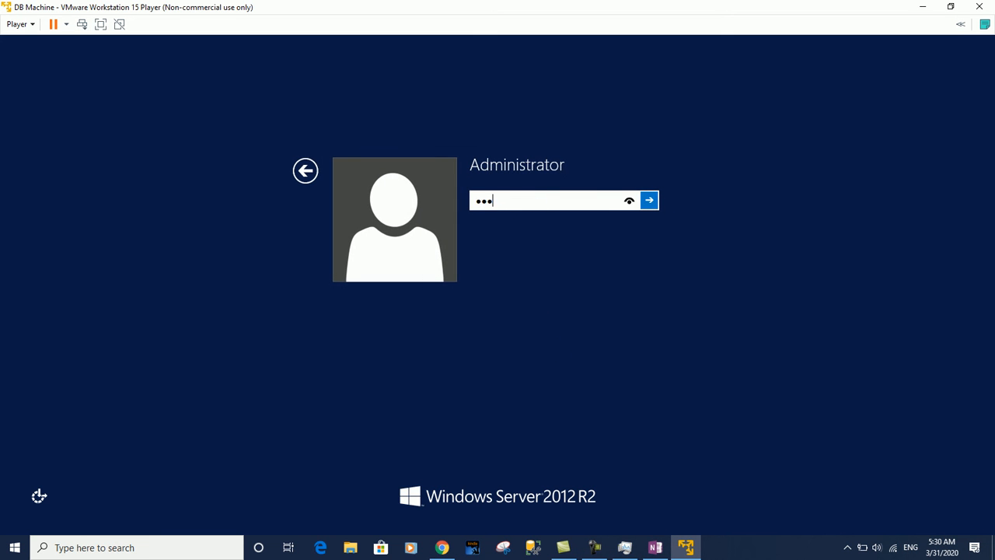
{"action": "key", "text": "Return"}
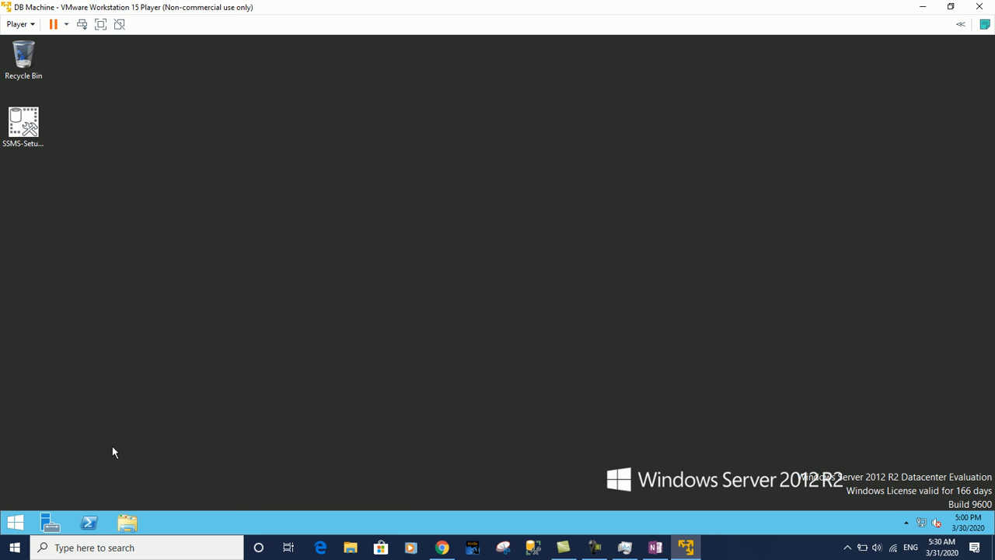
Search the server for SQL Server Management Studio 18 and pin Microsoft SQL Server Management Studio 18 to the taskbar.
{"action": "left_click", "coordinate": [15, 523]}
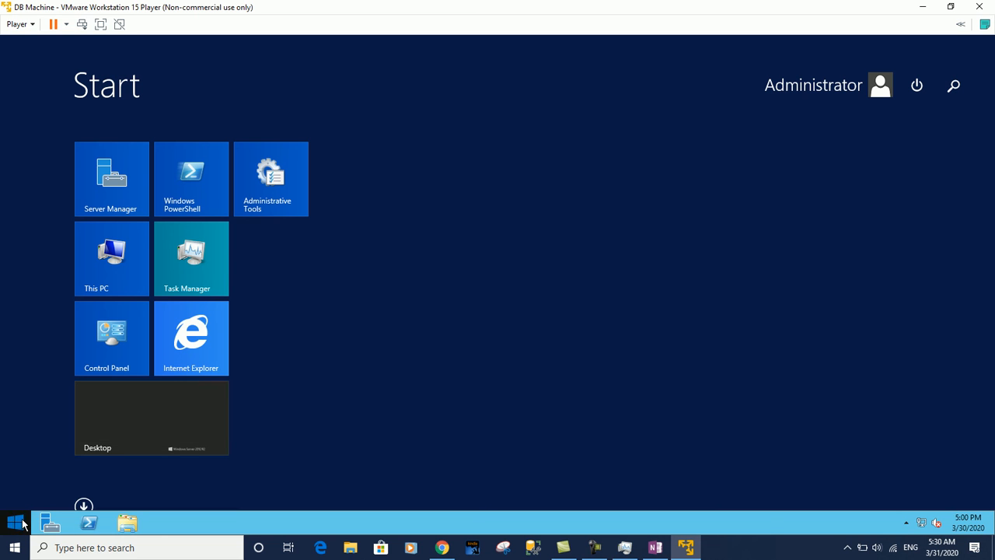
{"action": "left_click", "coordinate": [958, 90]}
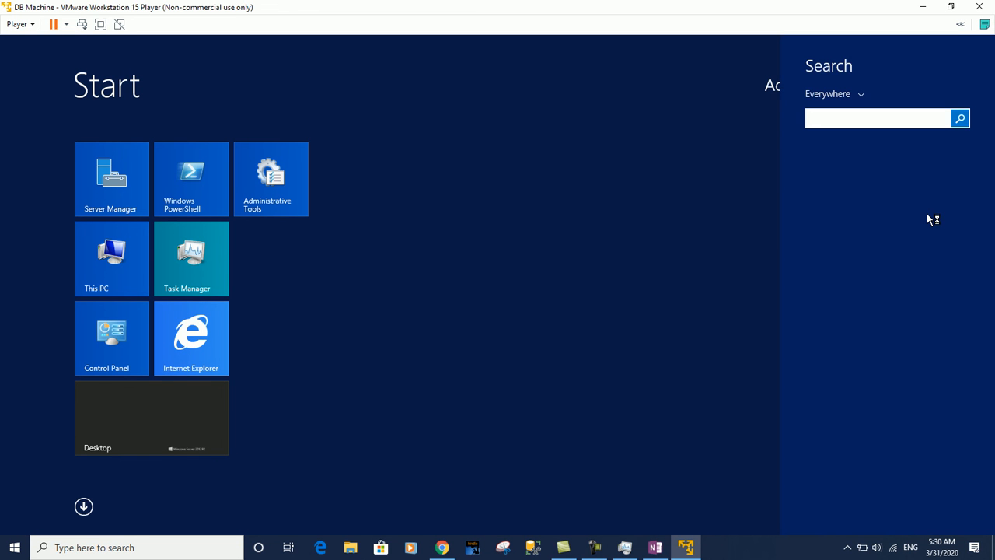
{"action": "type", "text": "sql server"}
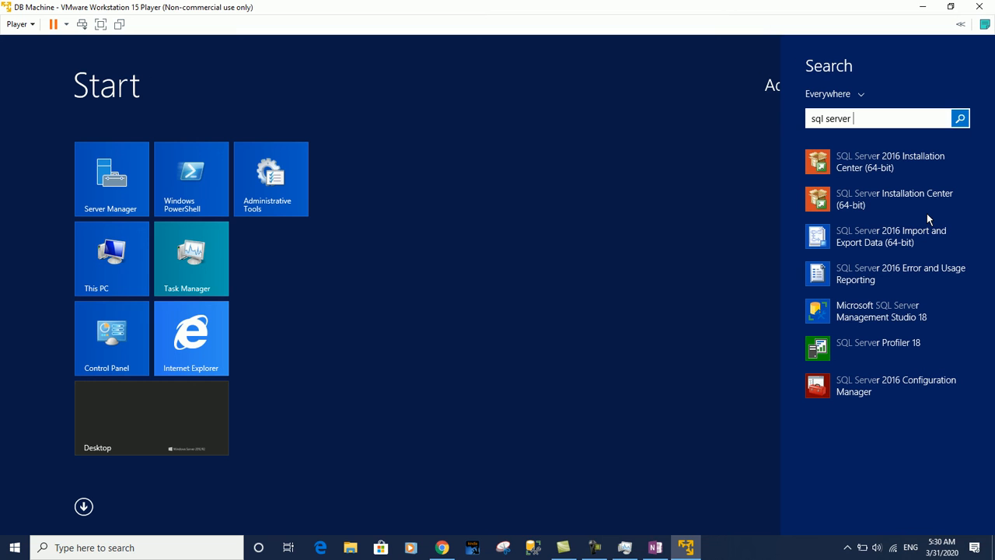
{"action": "type", "text": " management Studio 18"}
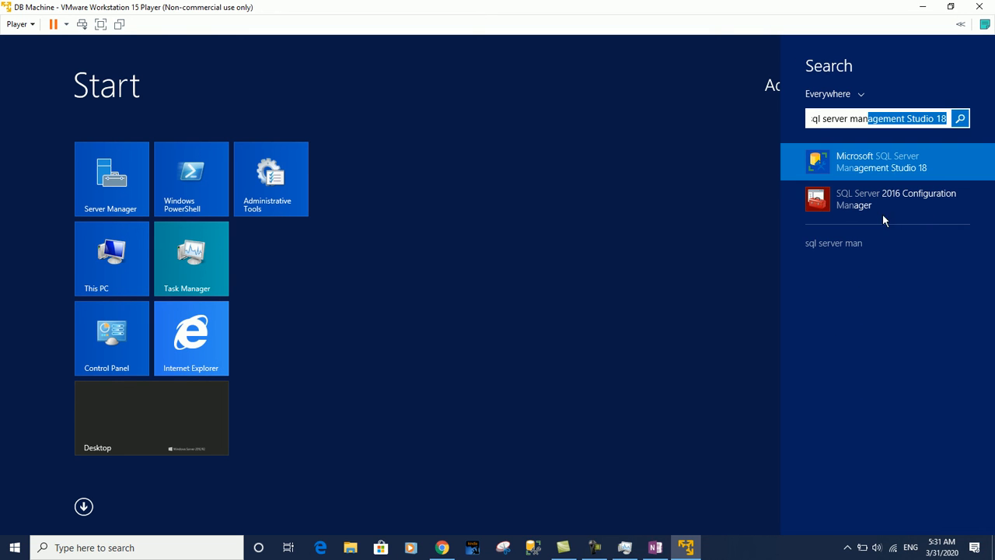
{"action": "right_click", "coordinate": [867, 170]}
{"action": "left_click", "coordinate": [867, 221]}
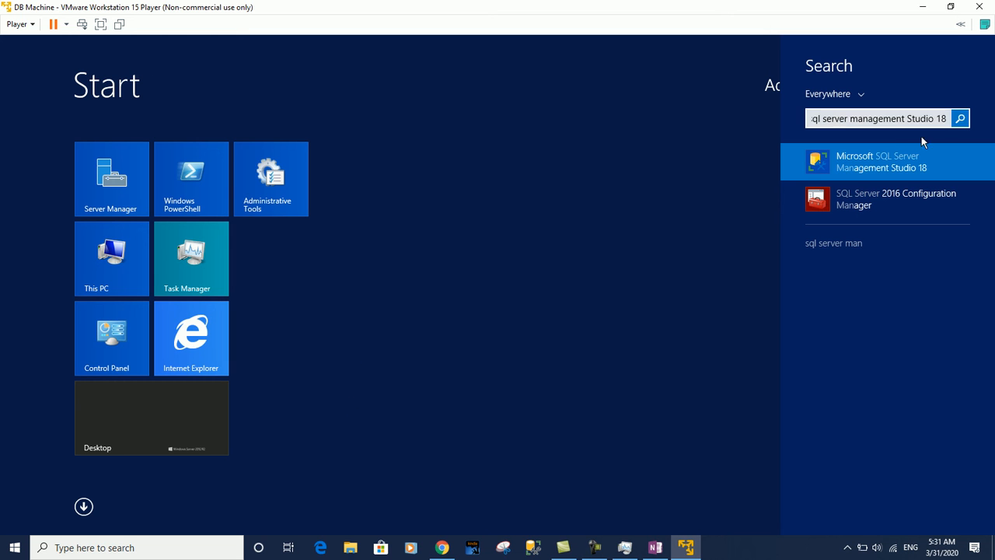
Return to the desktop and close Server Manager.
{"action": "left_click", "coordinate": [154, 408]}
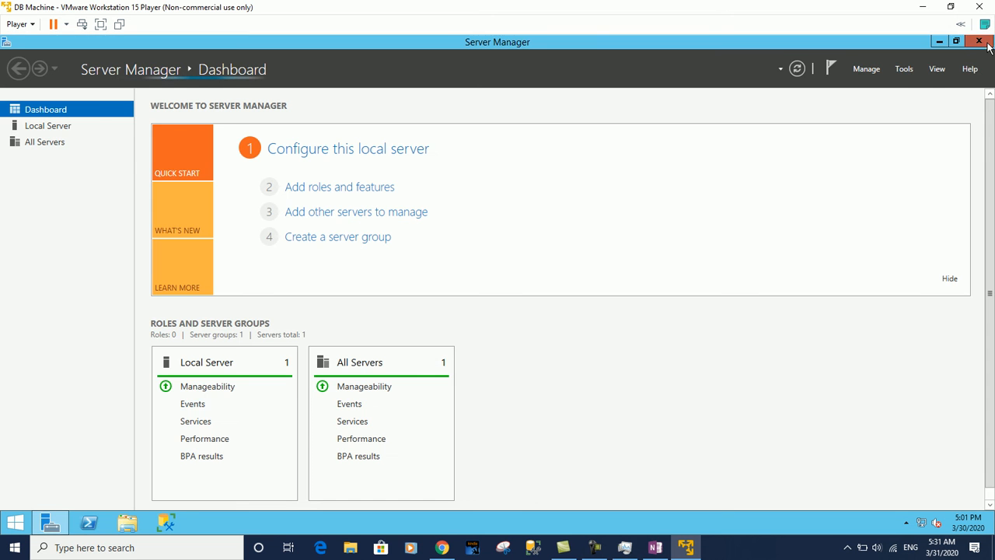
{"action": "left_click", "coordinate": [979, 41]}
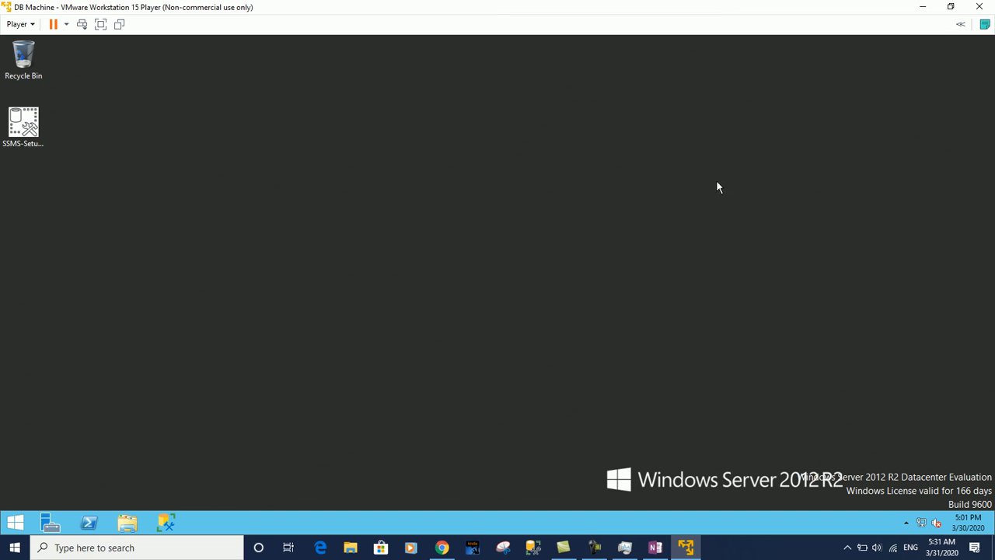
Launch SQL Server Management Studio 18 and connect to the Database Engine on WIN-29S0LGVABBA with Windows Authentication.
{"action": "left_click", "coordinate": [171, 525]}
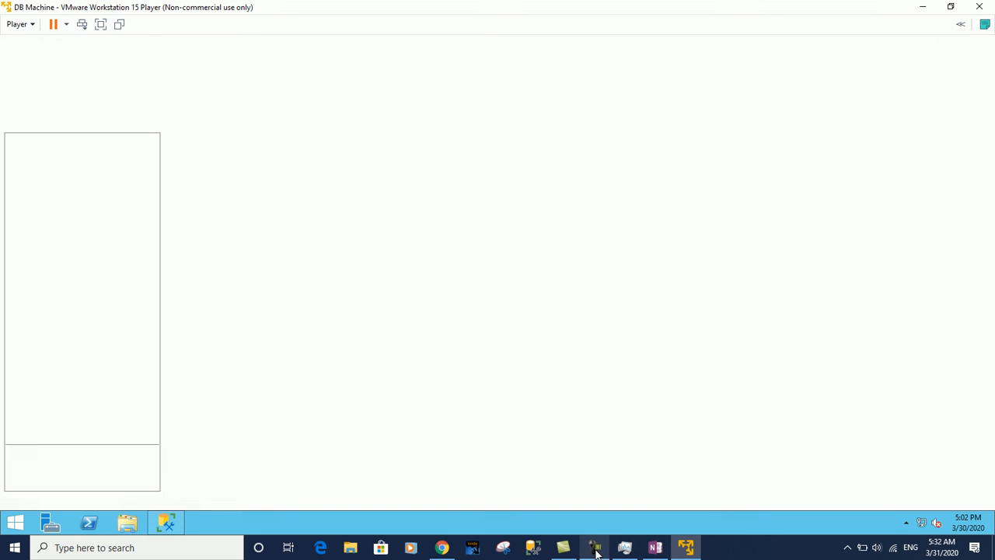
{"action": "left_click", "coordinate": [595, 549]}
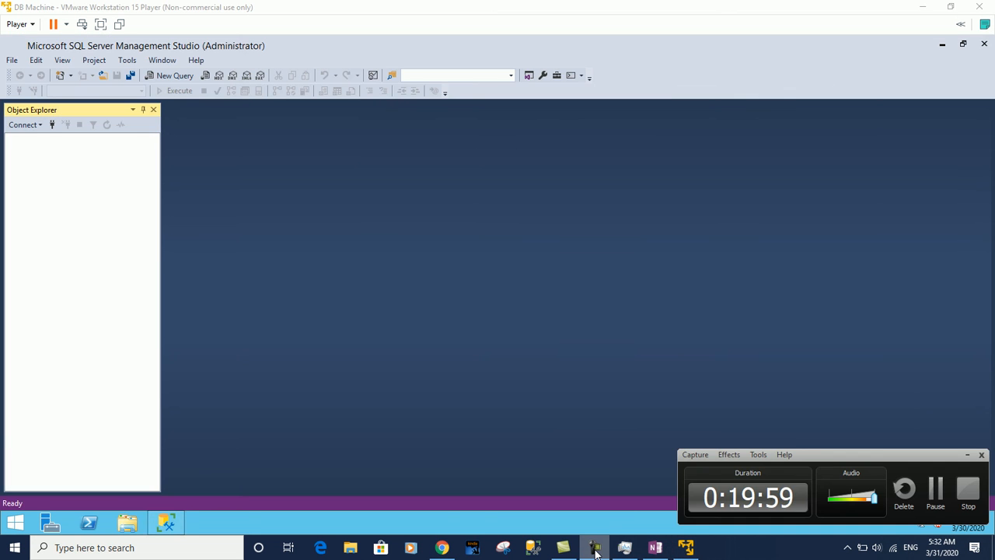
{"action": "left_click", "coordinate": [595, 549]}
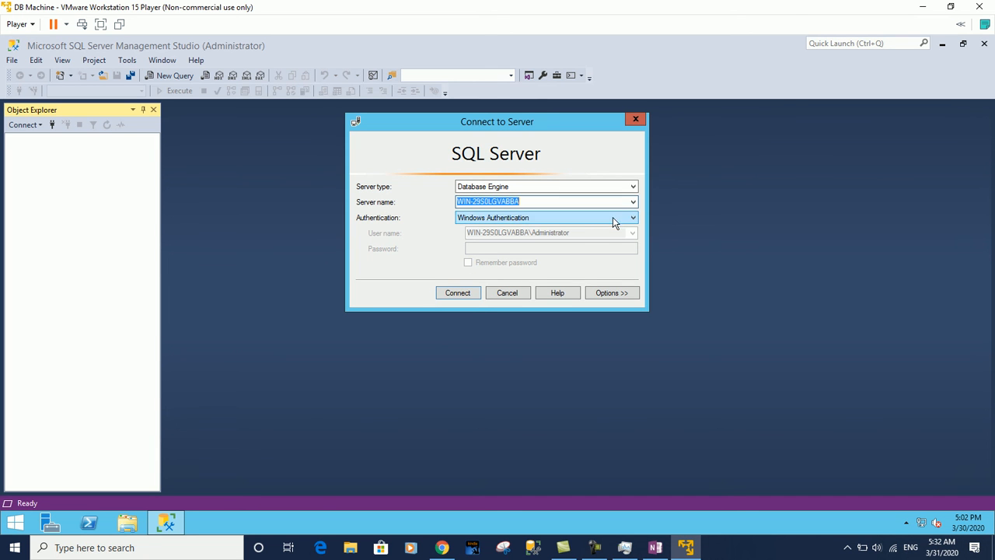
{"action": "left_click", "coordinate": [634, 202]}
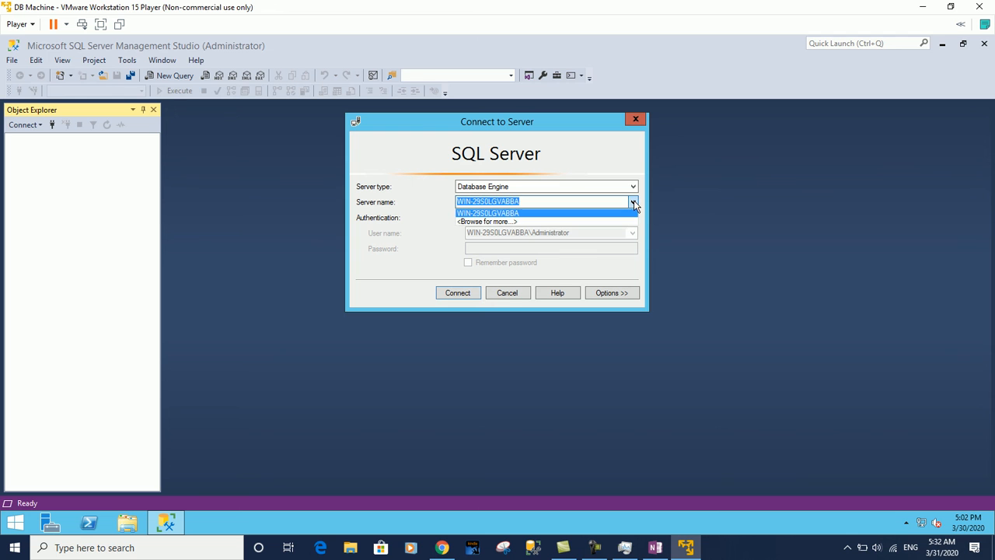
{"action": "left_click", "coordinate": [432, 185]}
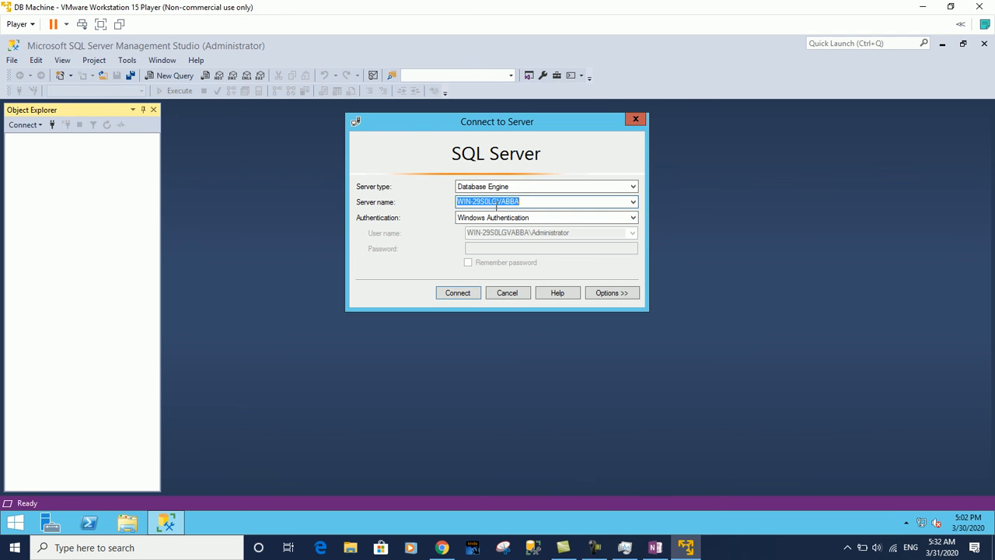
{"action": "left_click", "coordinate": [494, 203]}
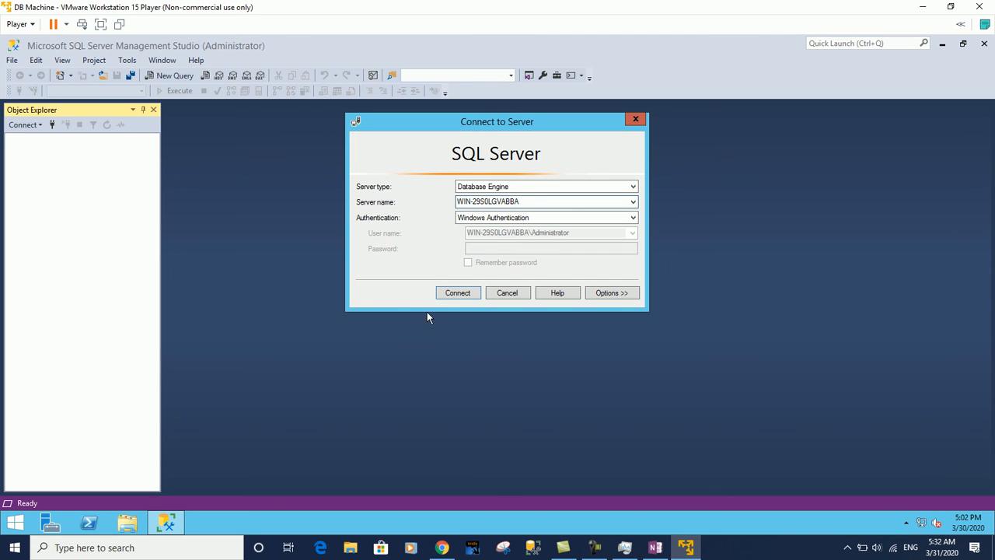
{"action": "left_click", "coordinate": [457, 300]}
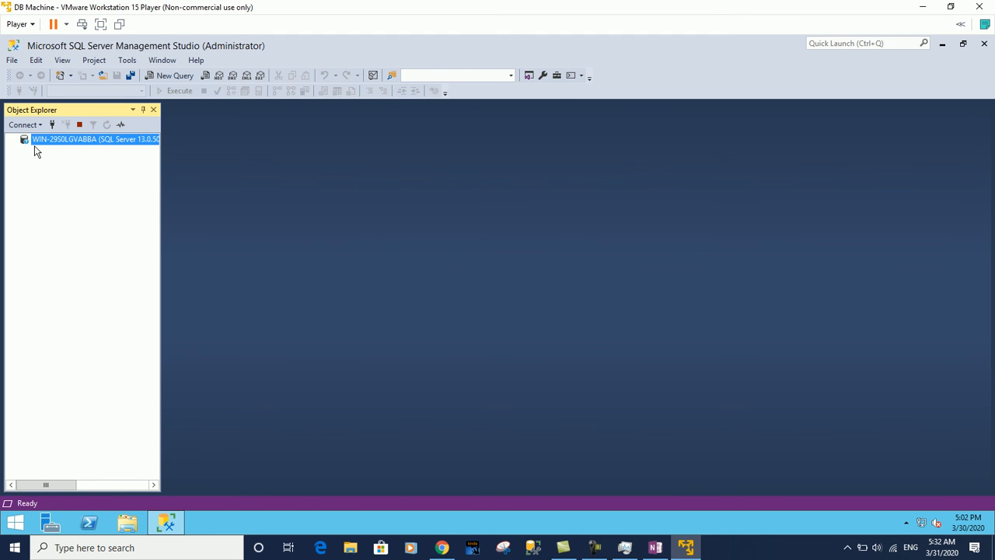
Expand the connected server's Databases folder in Object Explorer and select it.
{"action": "left_click", "coordinate": [24, 151]}
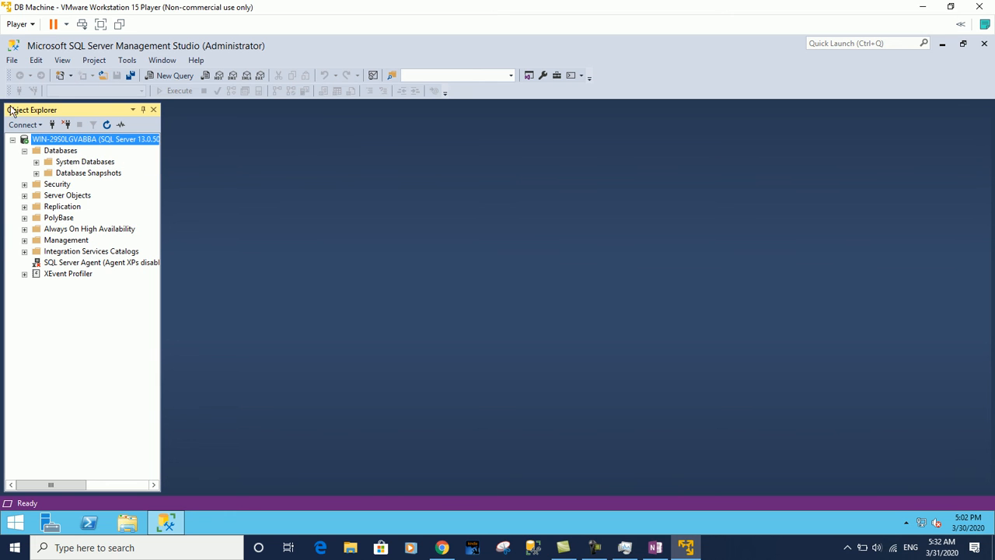
{"action": "left_click", "coordinate": [60, 150]}
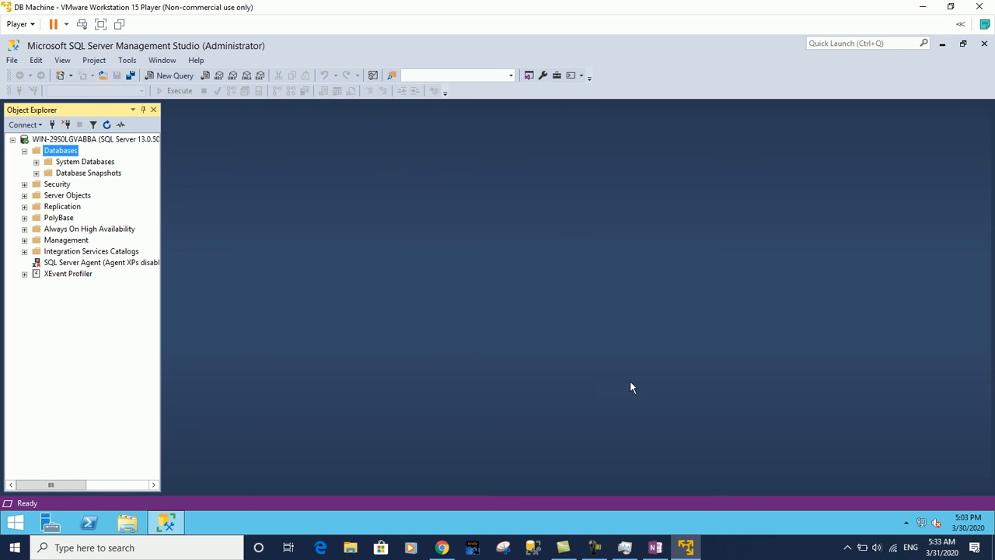
{"action": "left_click", "coordinate": [594, 548]}
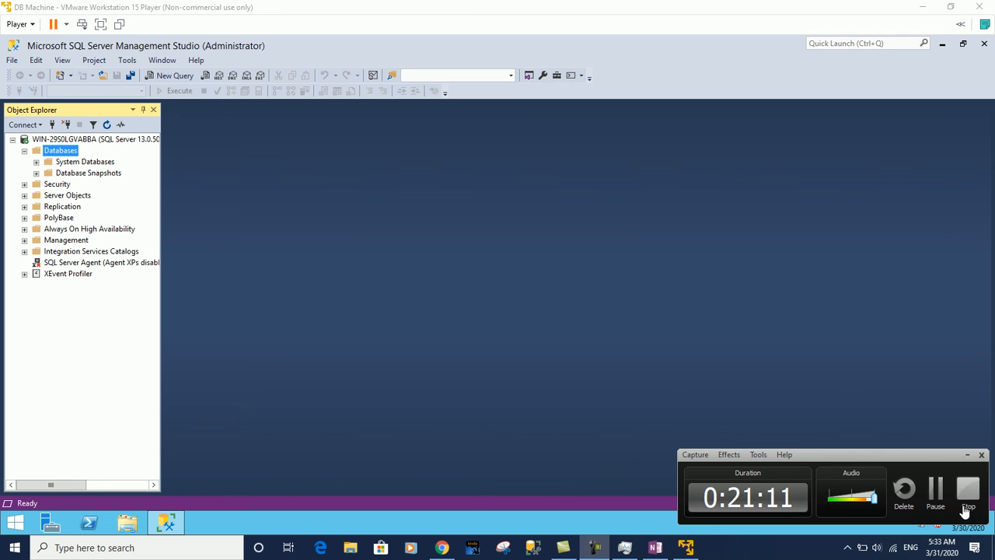